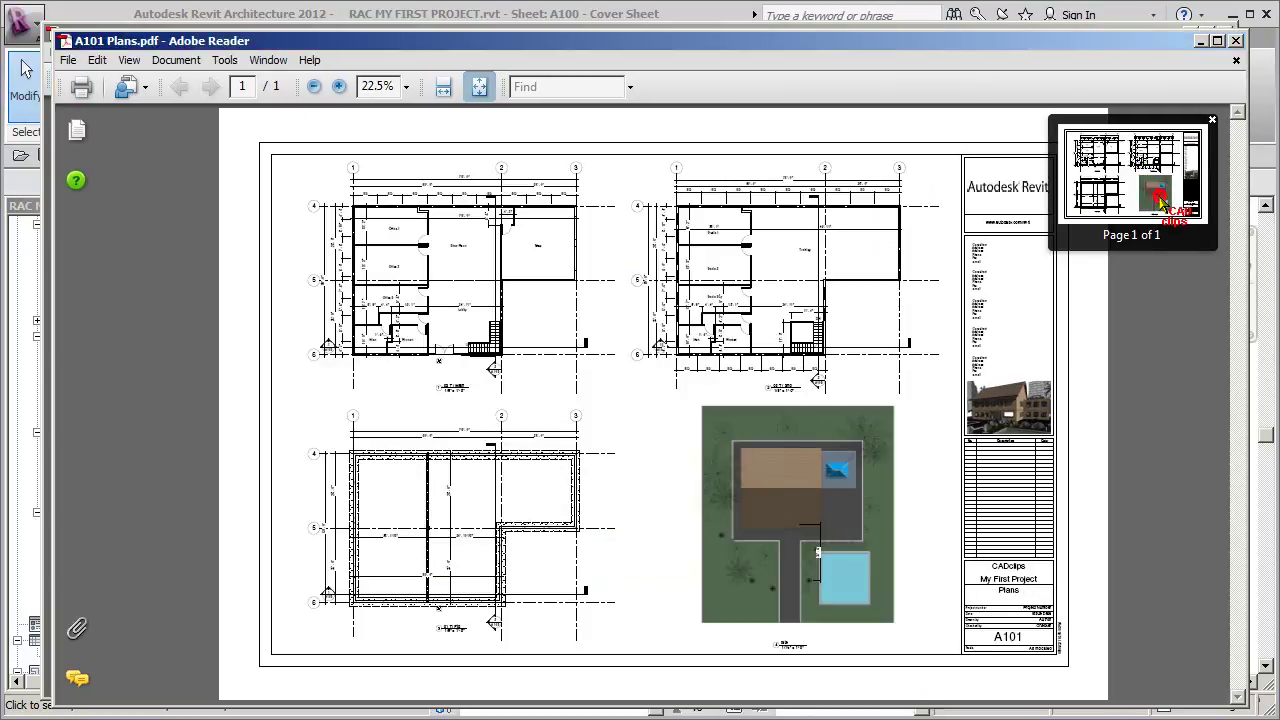
- Examine the coloured site plan on the A101 Plans PDF sheet, including the paved area around the building, the planting and the pool
scroll(1160, 203, up, 4)
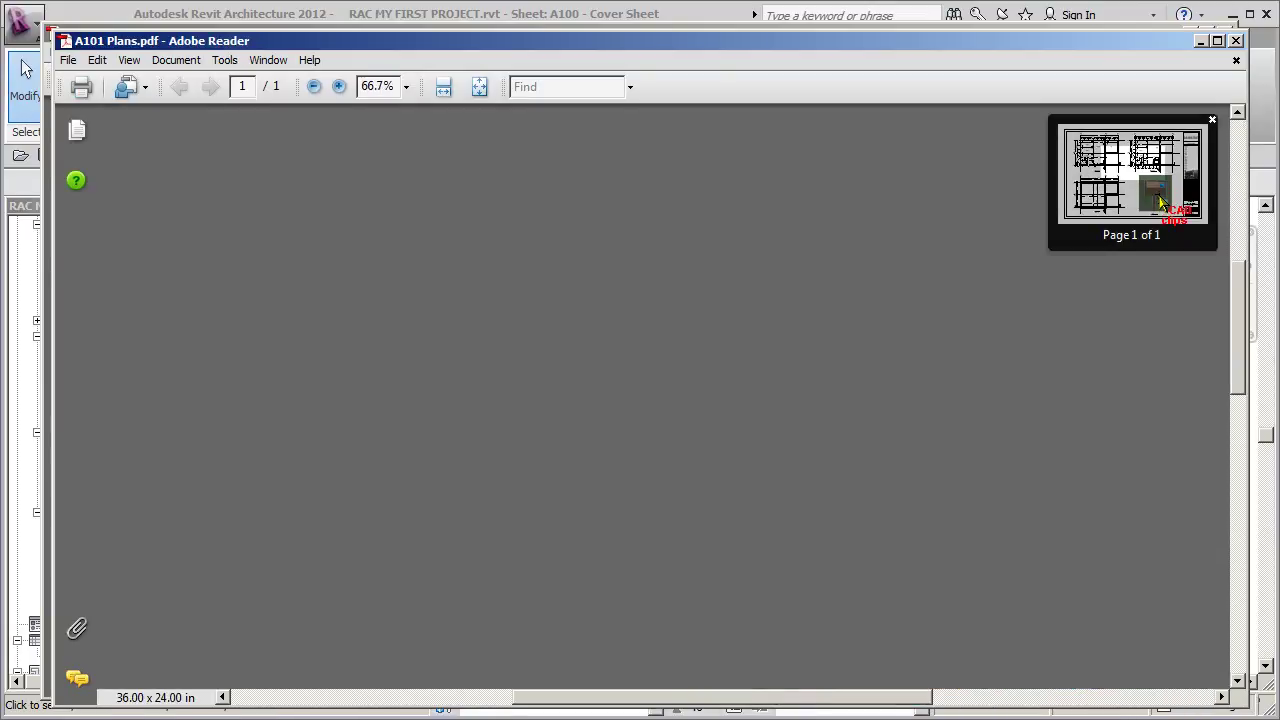
drag(1160, 203, 1165, 203)
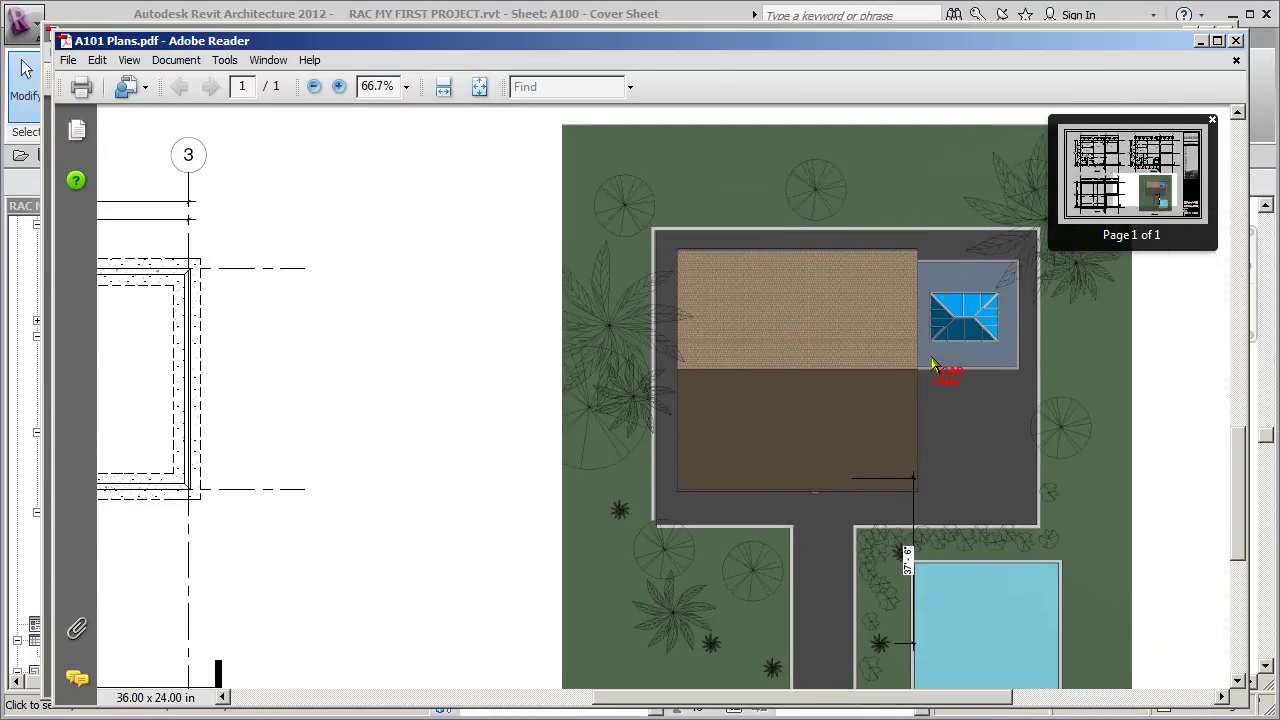
drag(884, 365, 671, 350)
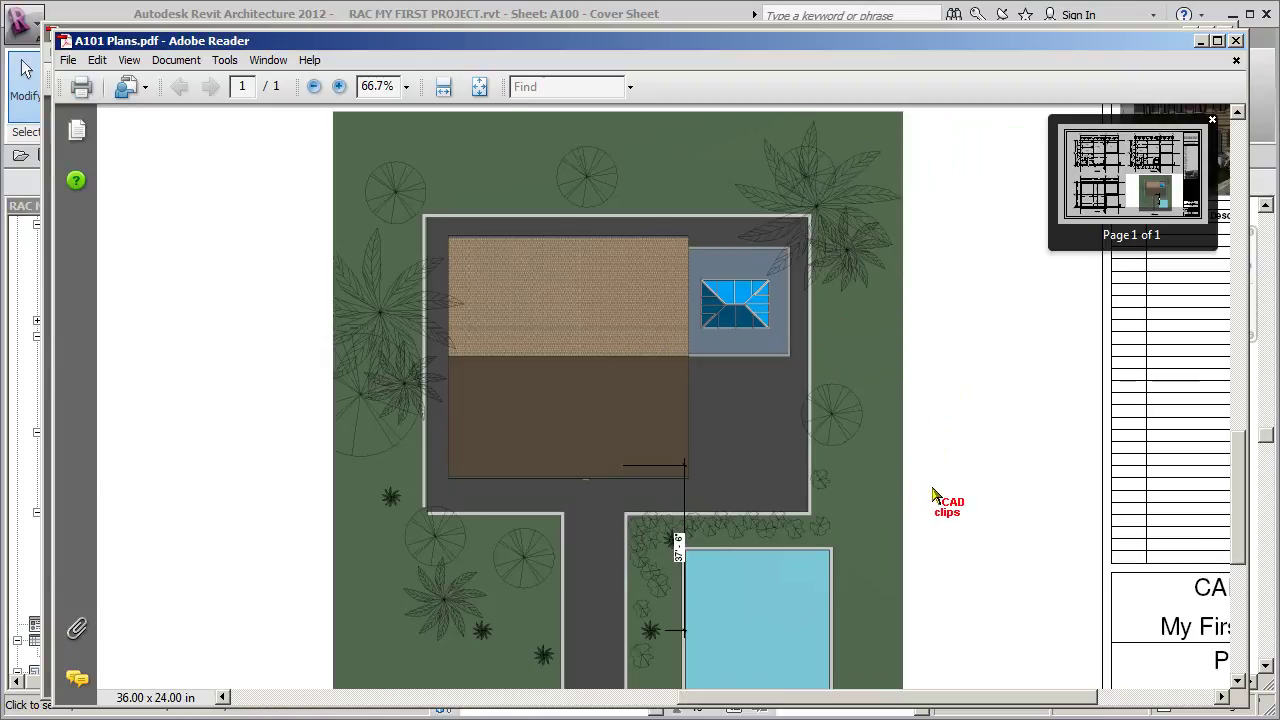
scroll(935, 463, up, 2)
scroll(935, 463, up, 10)
scroll(935, 463, down, 3)
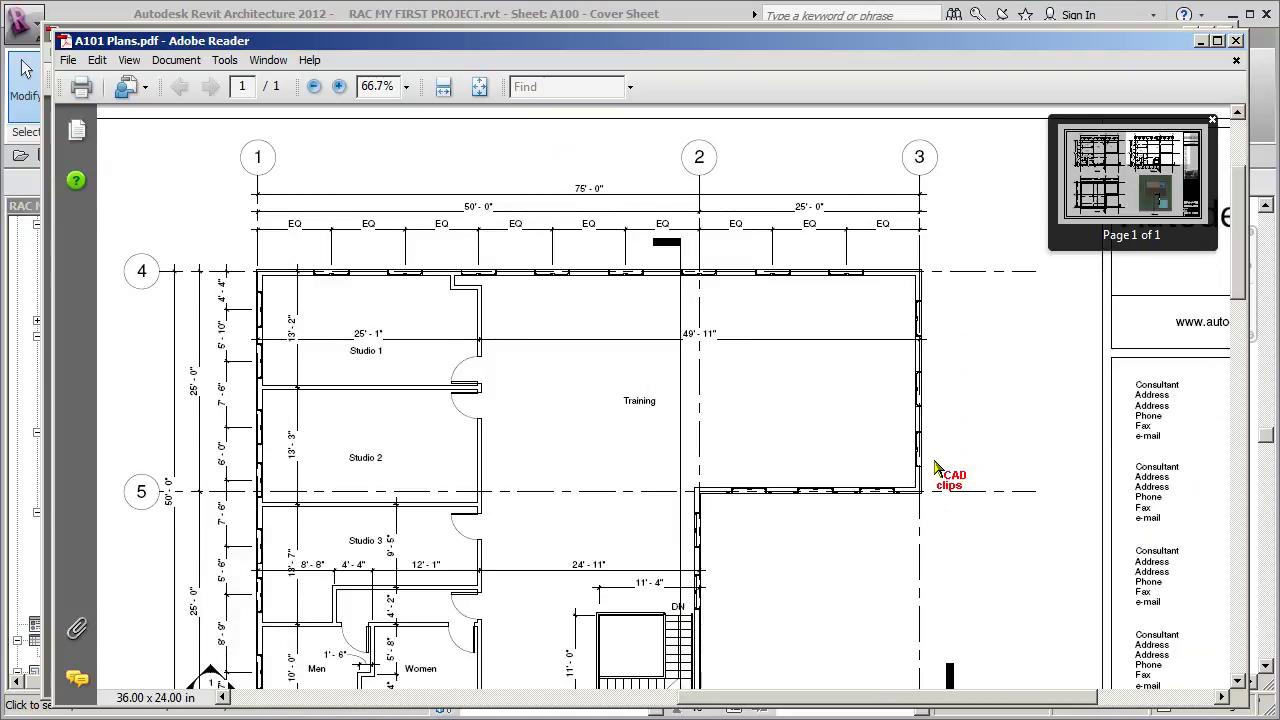
scroll(935, 467, down, 10)
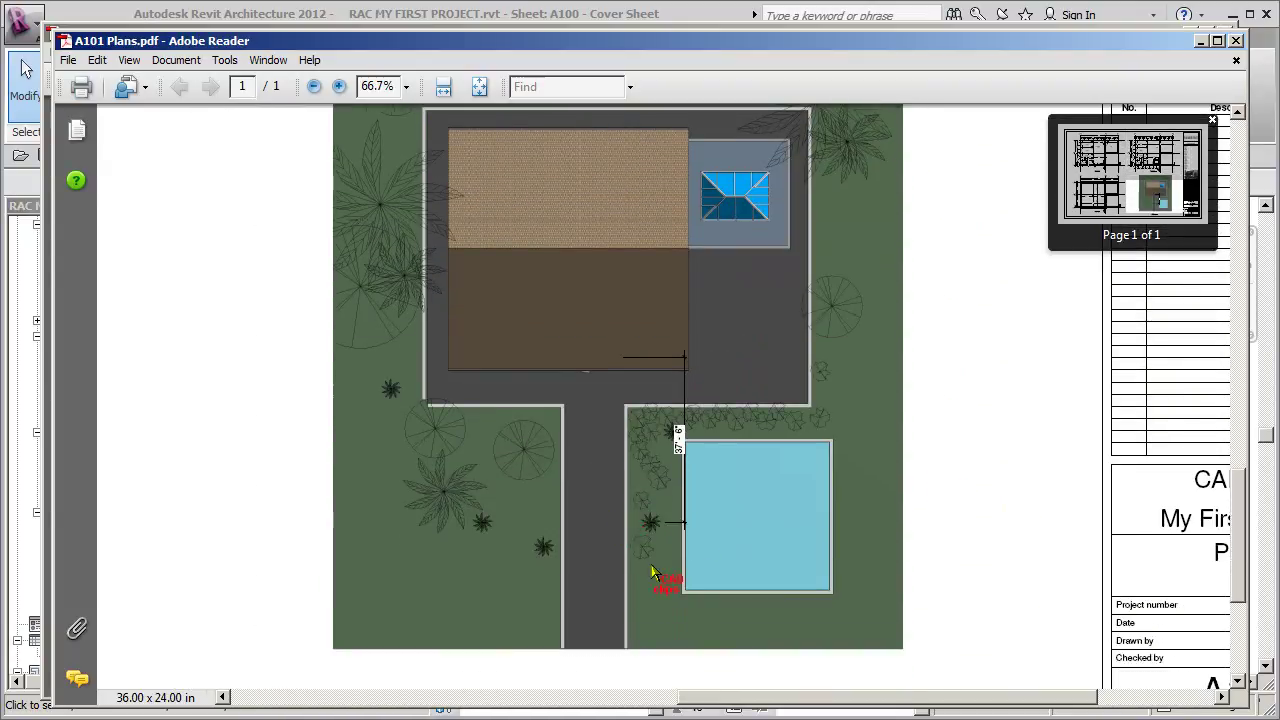
scroll(660, 655, up, 1)
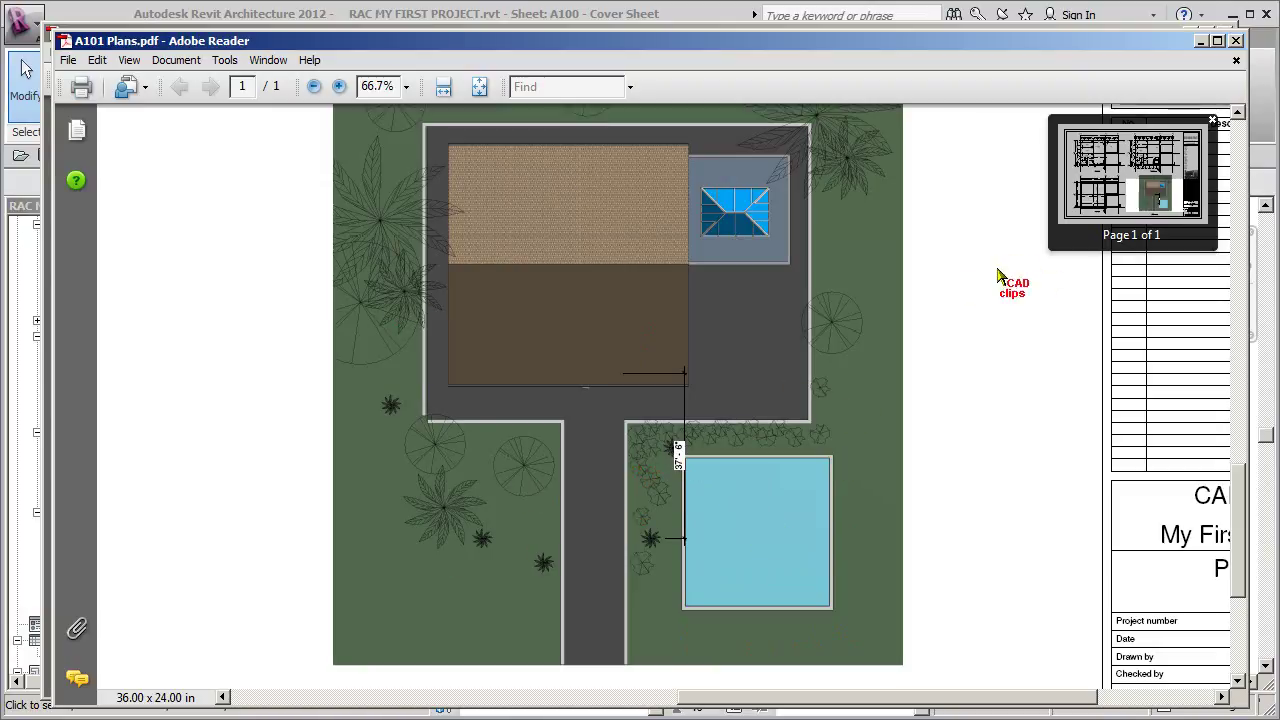
scroll(963, 279, up, 3)
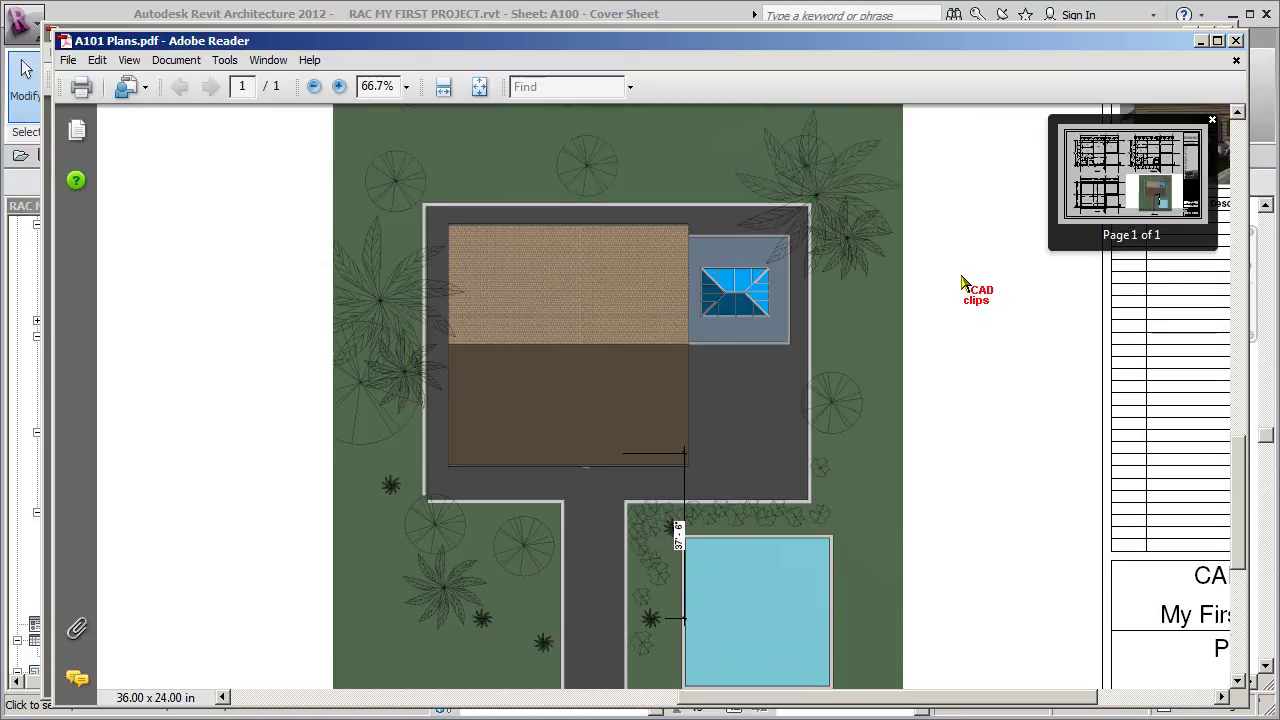
scroll(963, 281, down, 3)
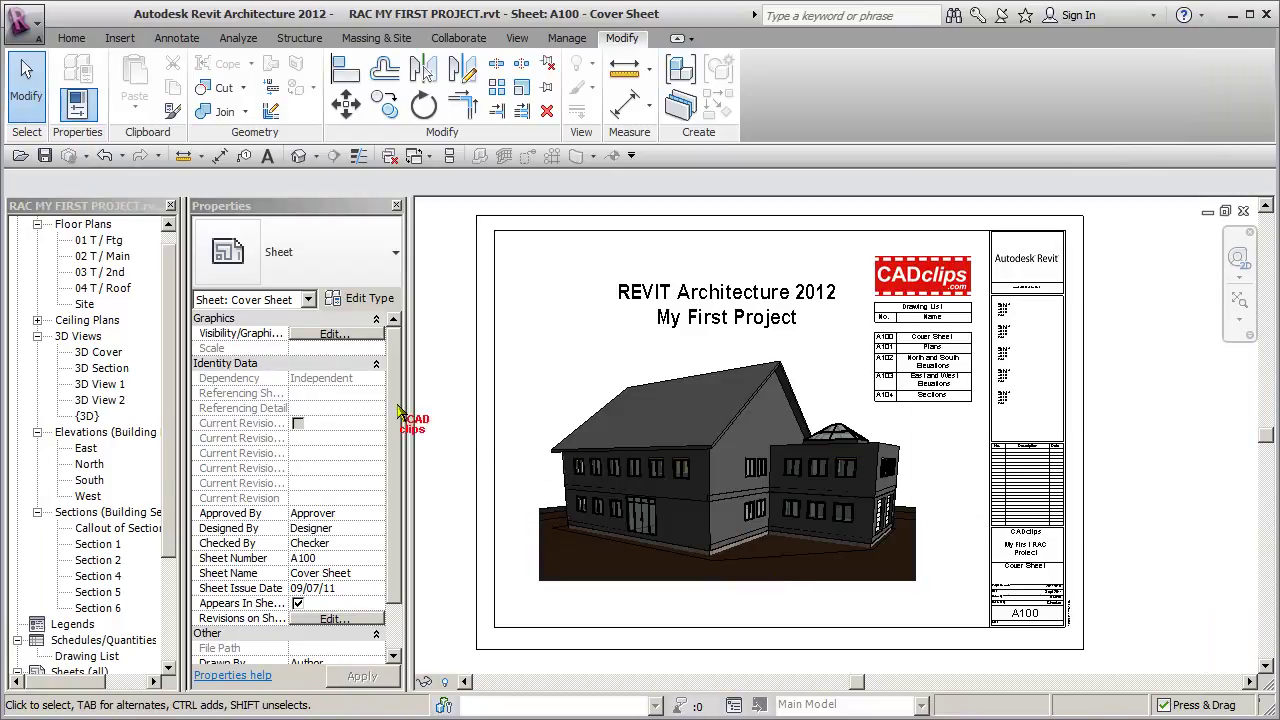
- Switch to Revit Architecture and open the Site floor plan with the whole toposurface in view
click(85, 305)
double_click(85, 305)
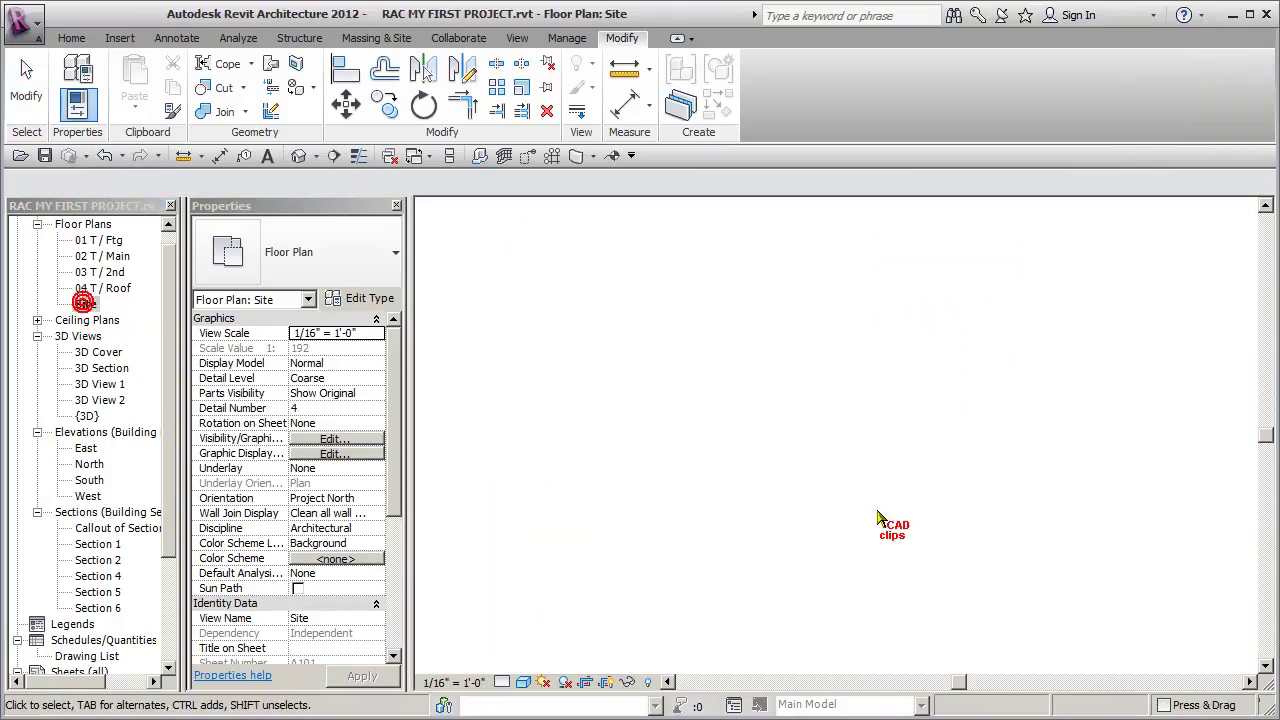
middle_drag(876, 521, 840, 533)
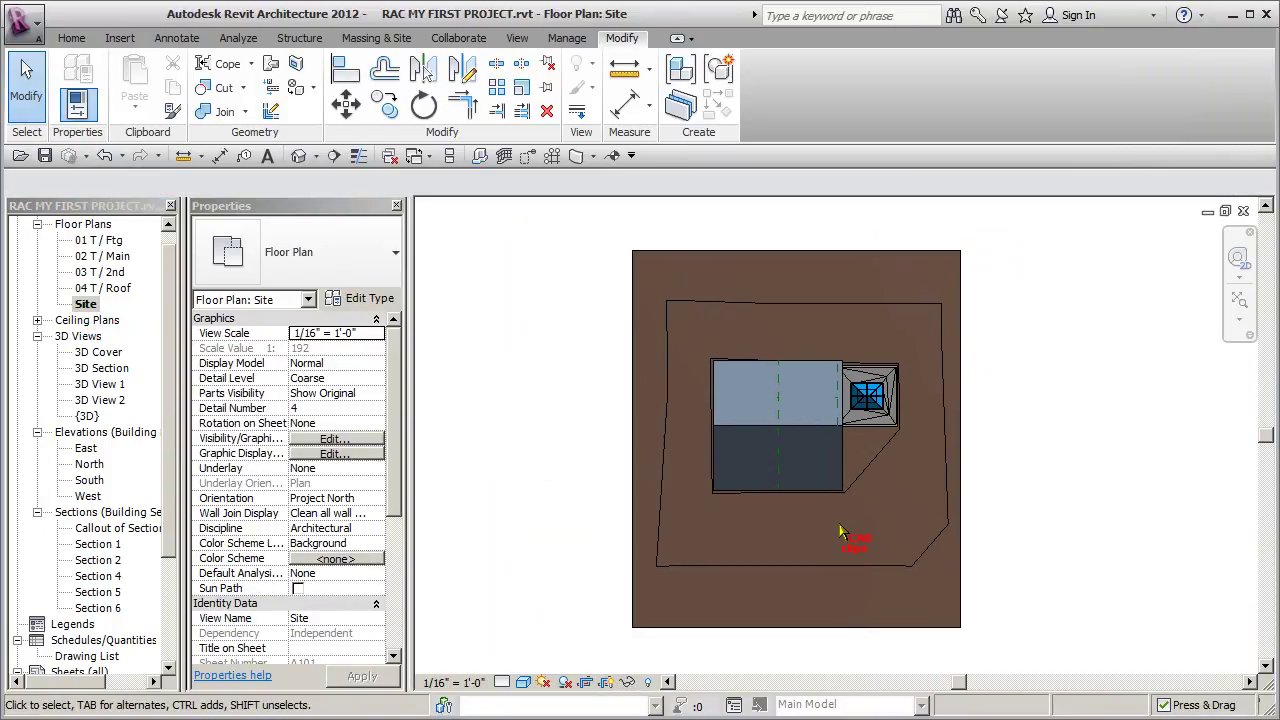
scroll(845, 535, up, 3)
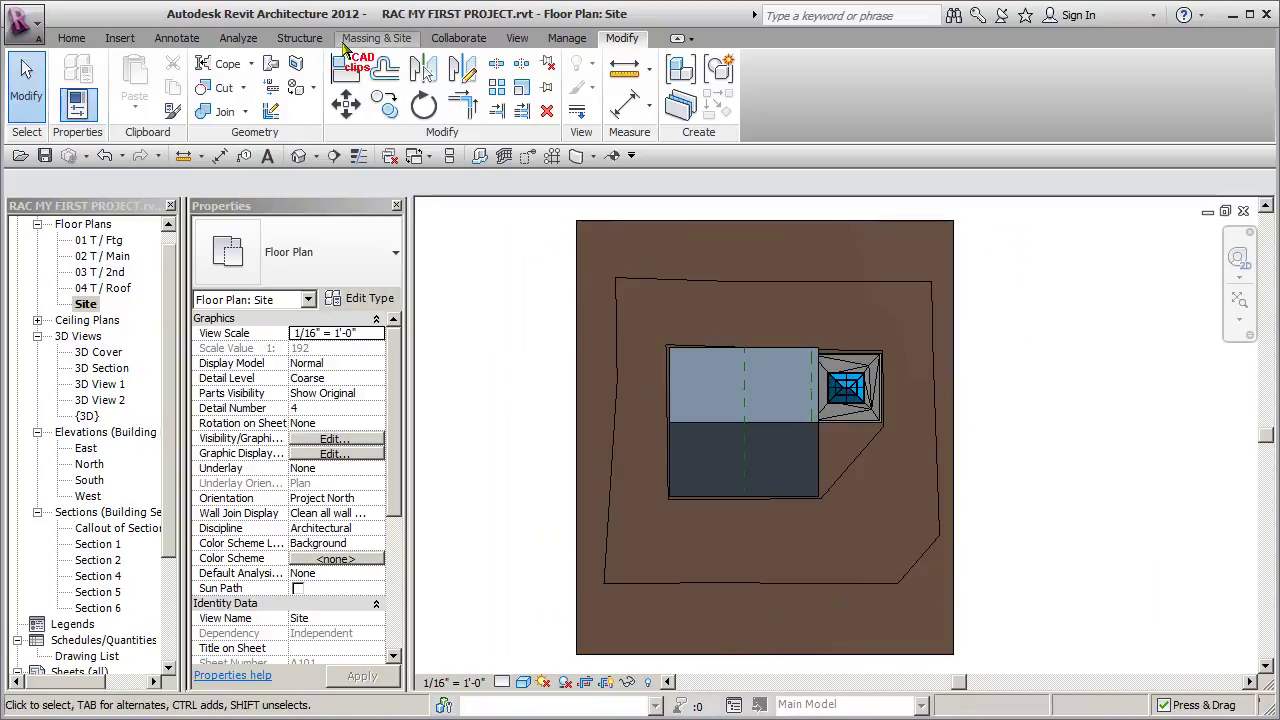
- Start a Subregion and sketch a closed rectangular boundary around the building, with a straight driveway stem running down to the toposurface's lower edge
click(376, 38)
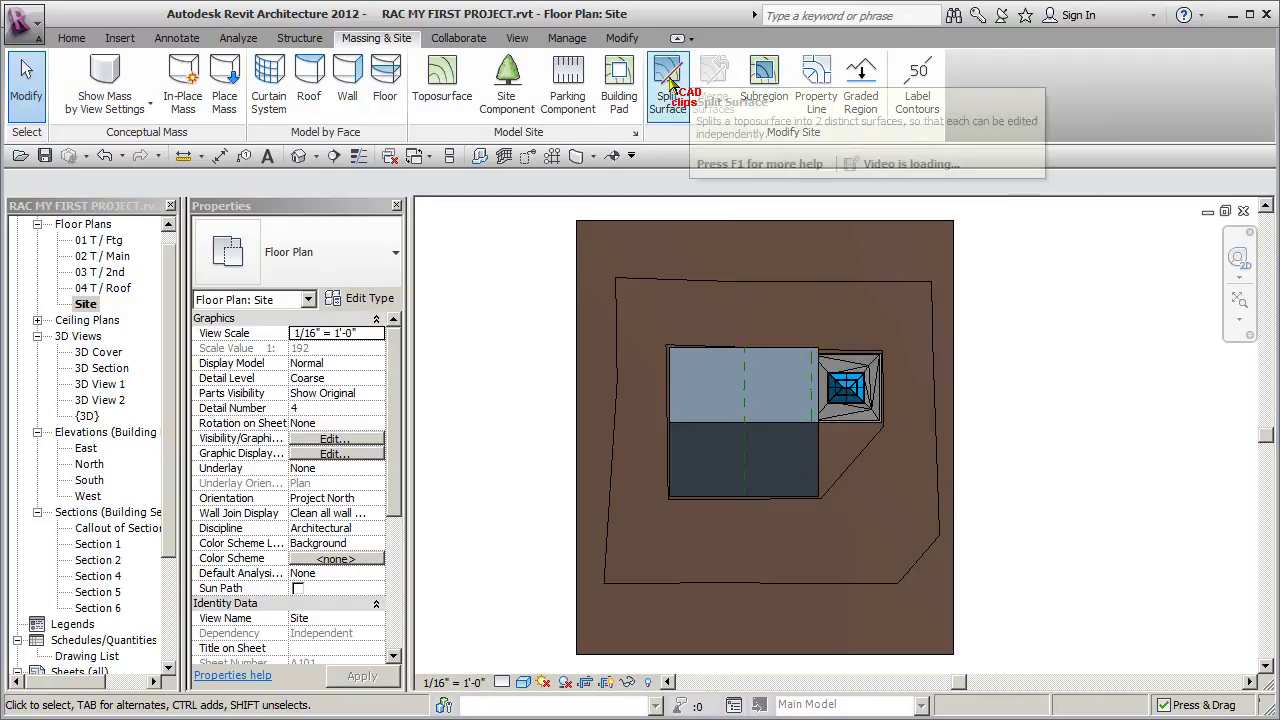
click(765, 76)
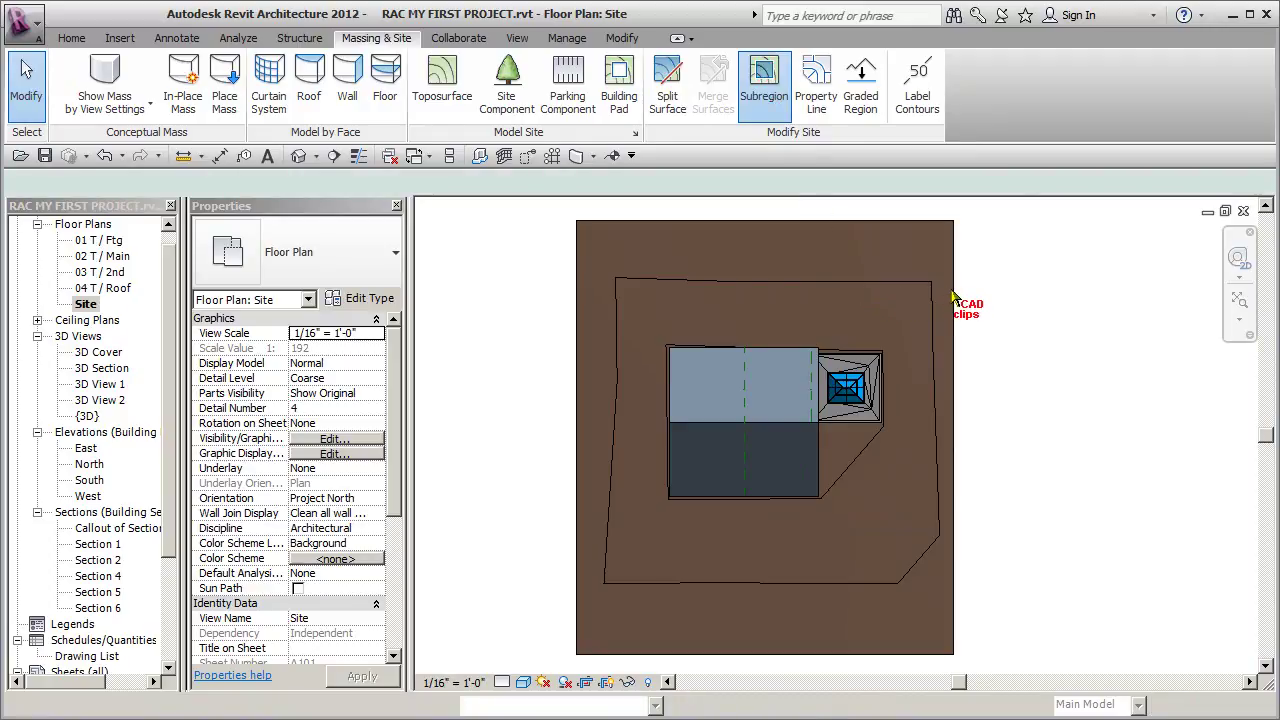
mouse_move(872, 580)
middle_down()
mouse_move(876, 545)
mouse_move(864, 560)
middle_up()
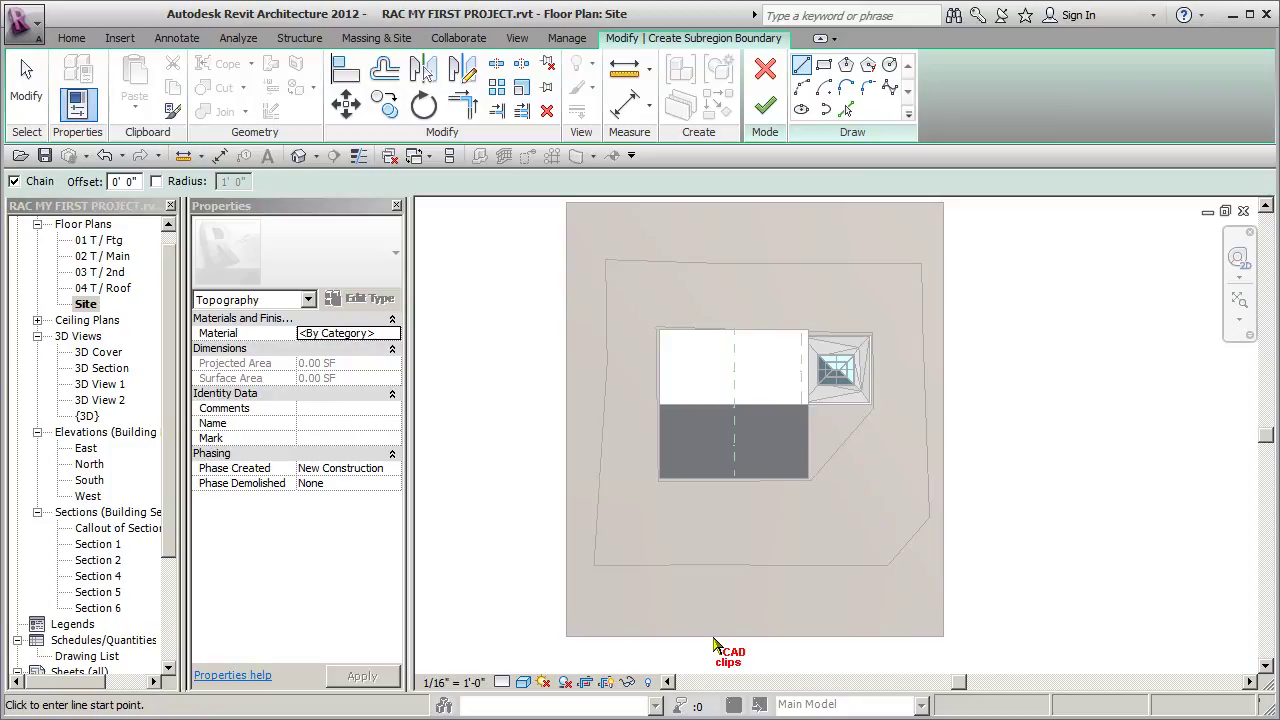
click(712, 636)
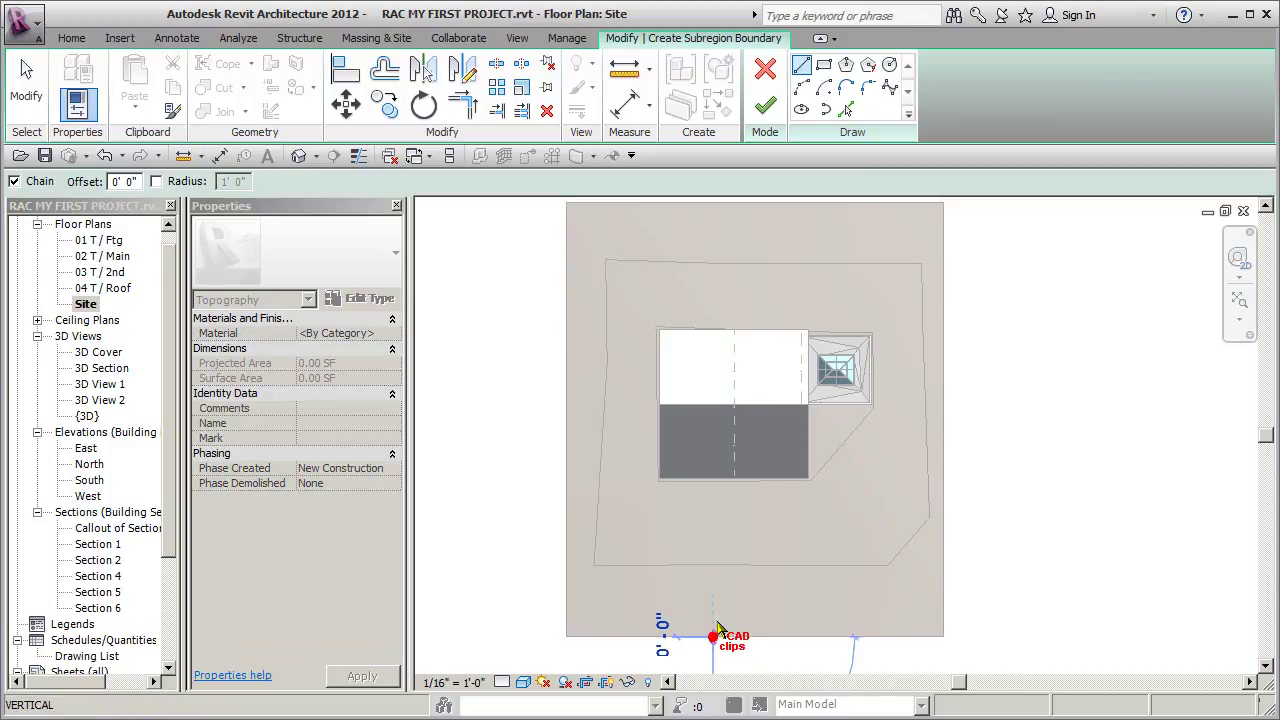
click(713, 528)
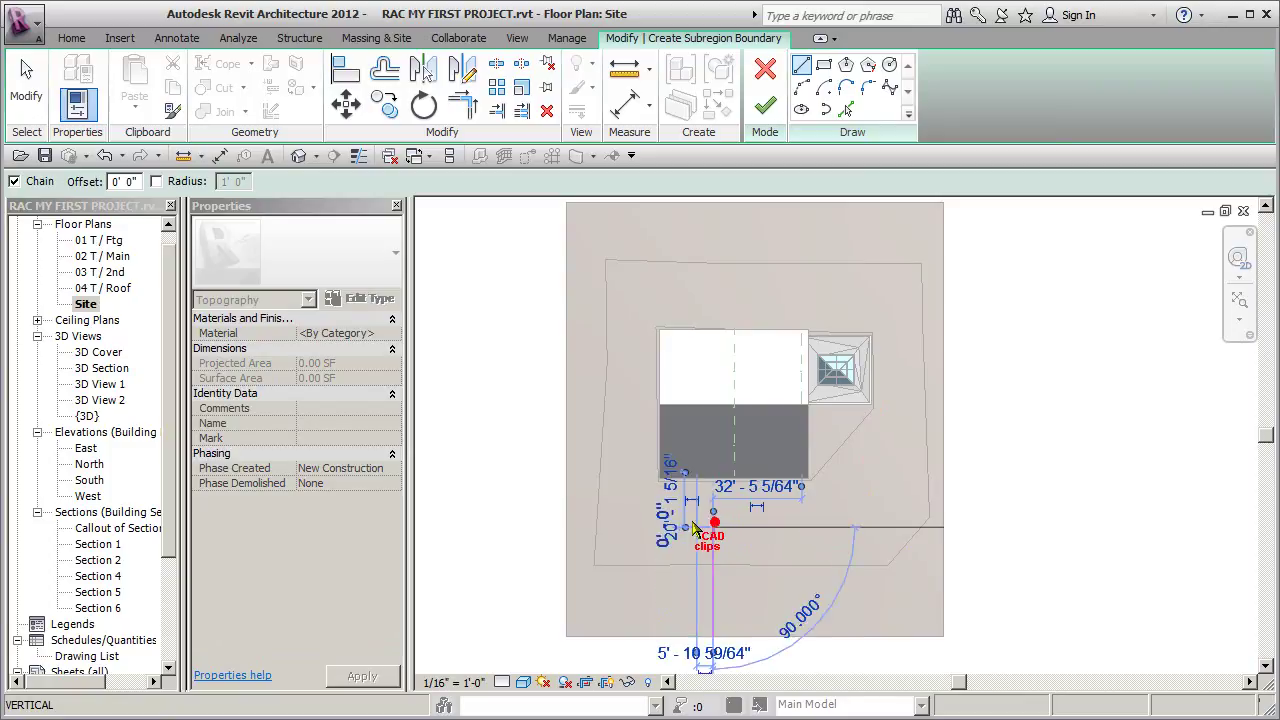
click(625, 527)
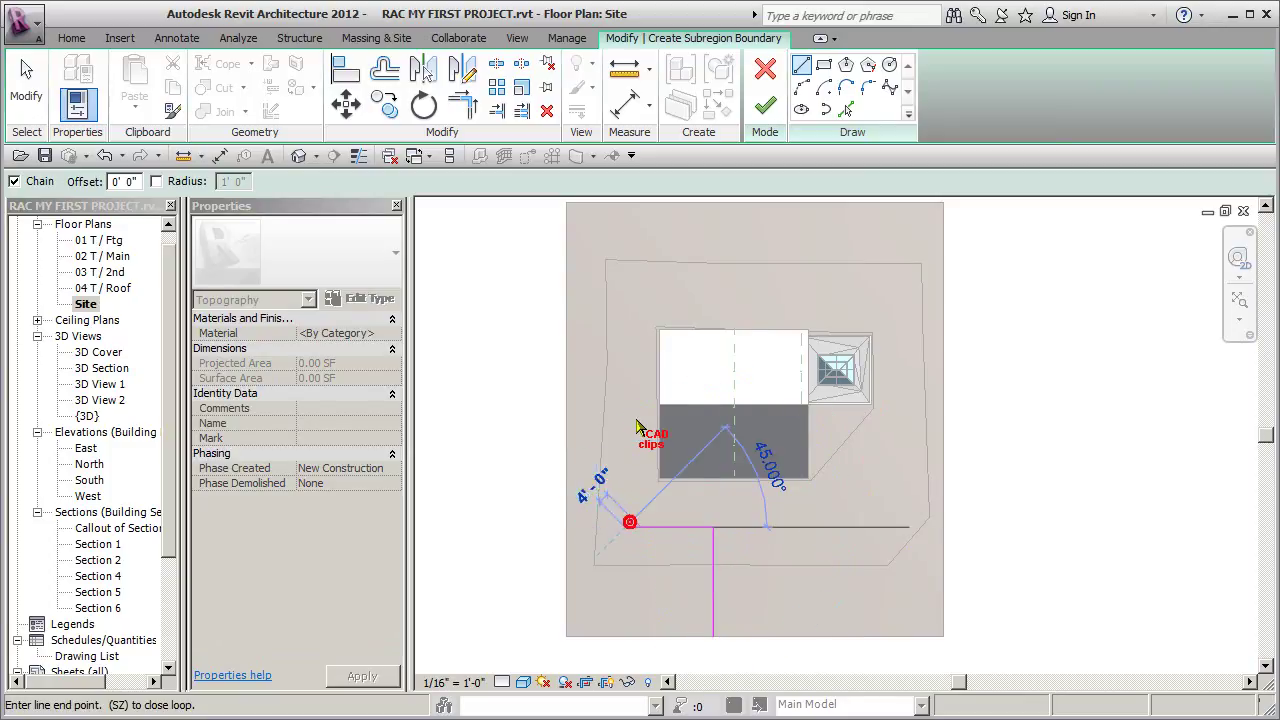
click(625, 287)
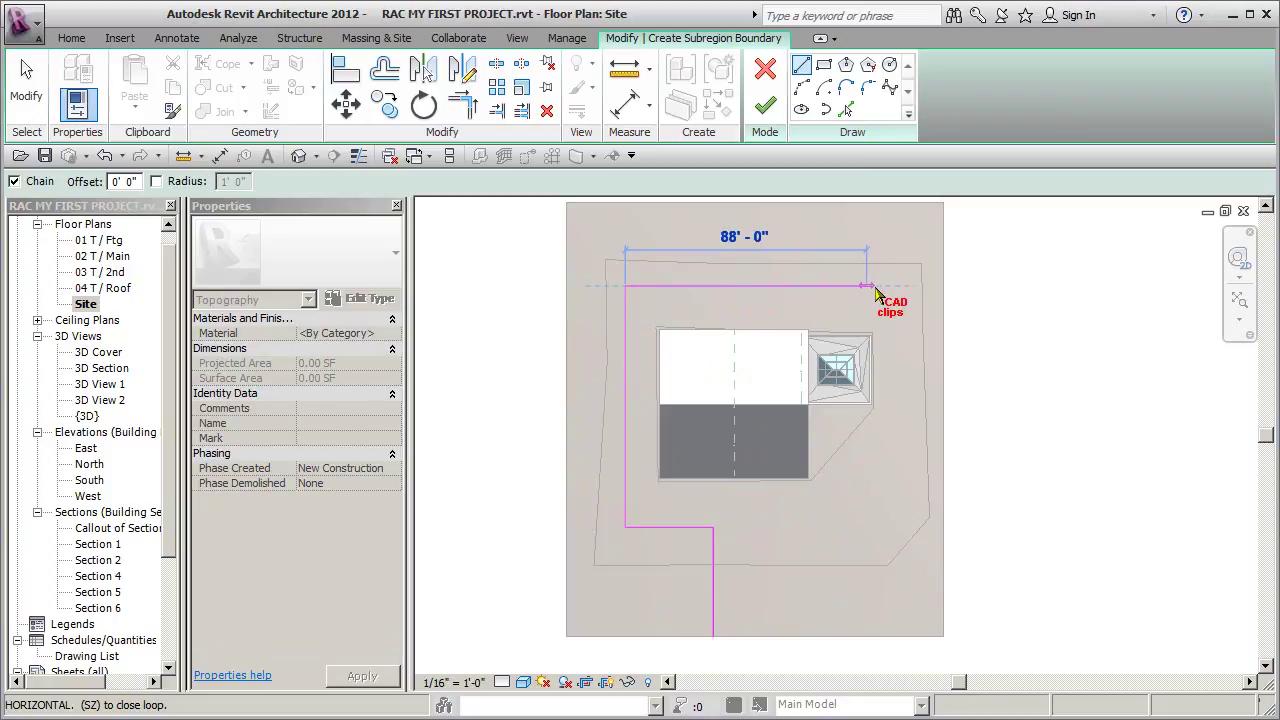
click(908, 288)
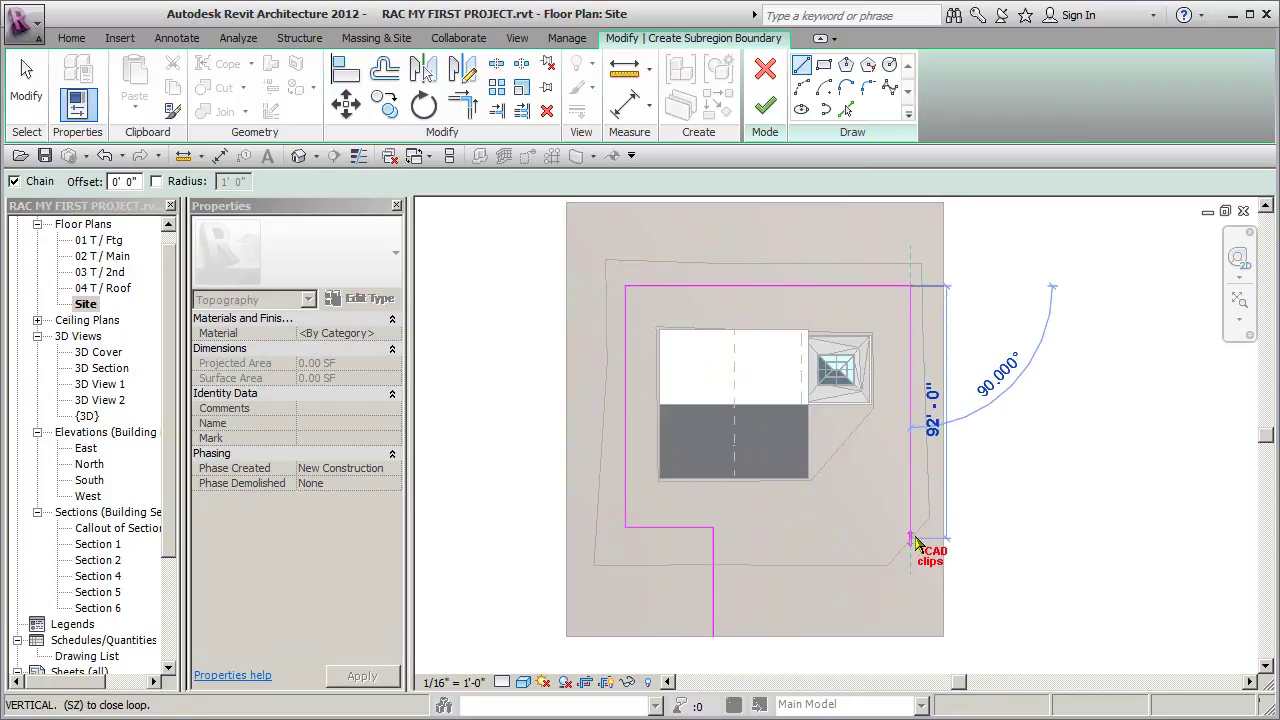
click(910, 528)
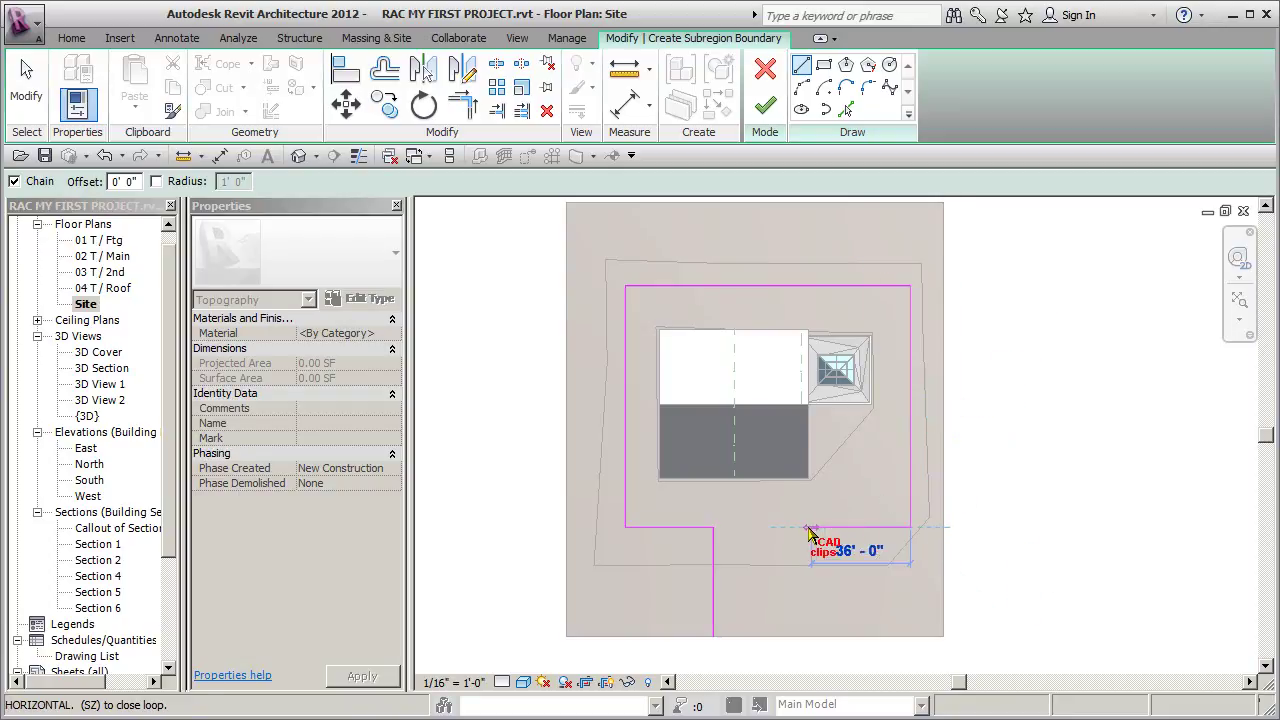
click(778, 528)
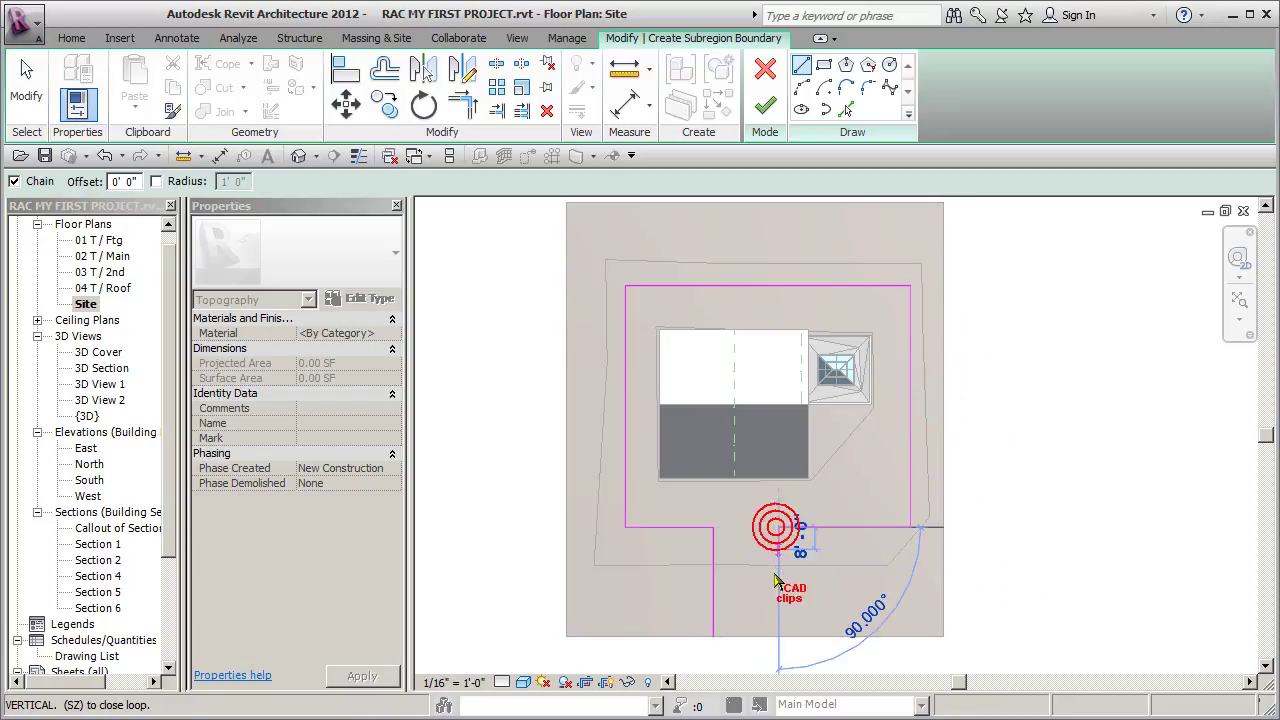
click(779, 638)
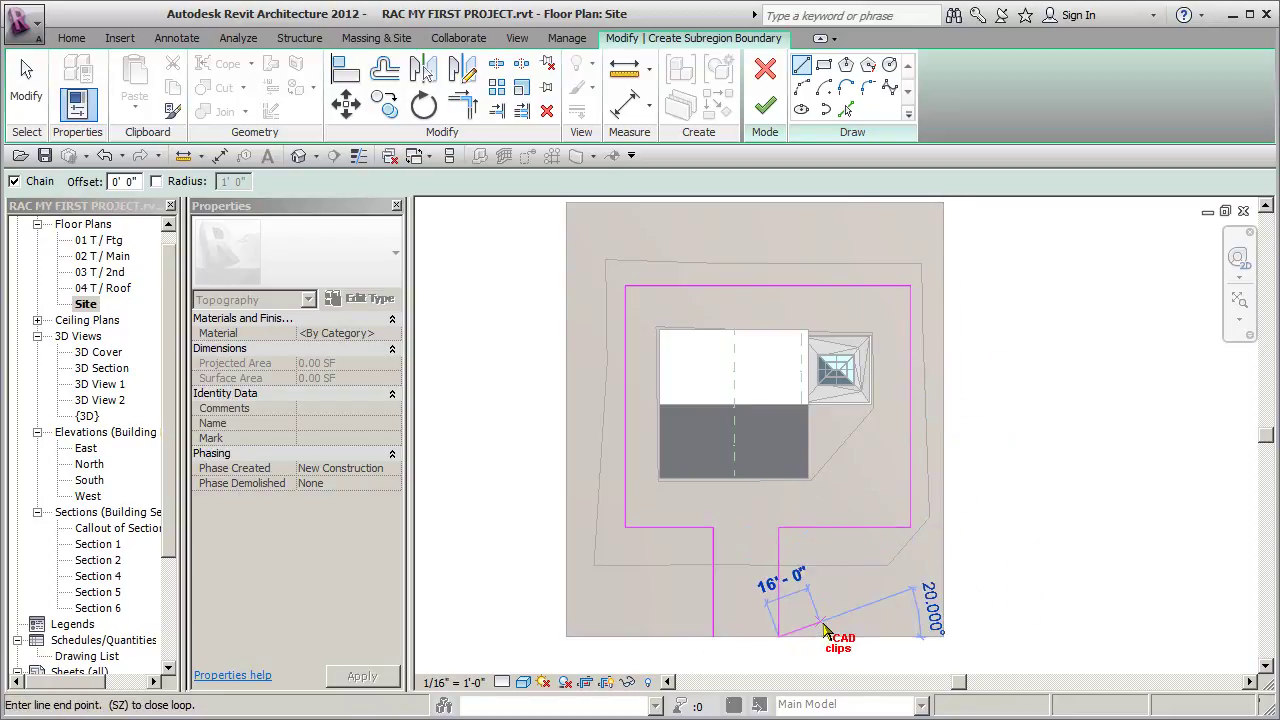
click(712, 637)
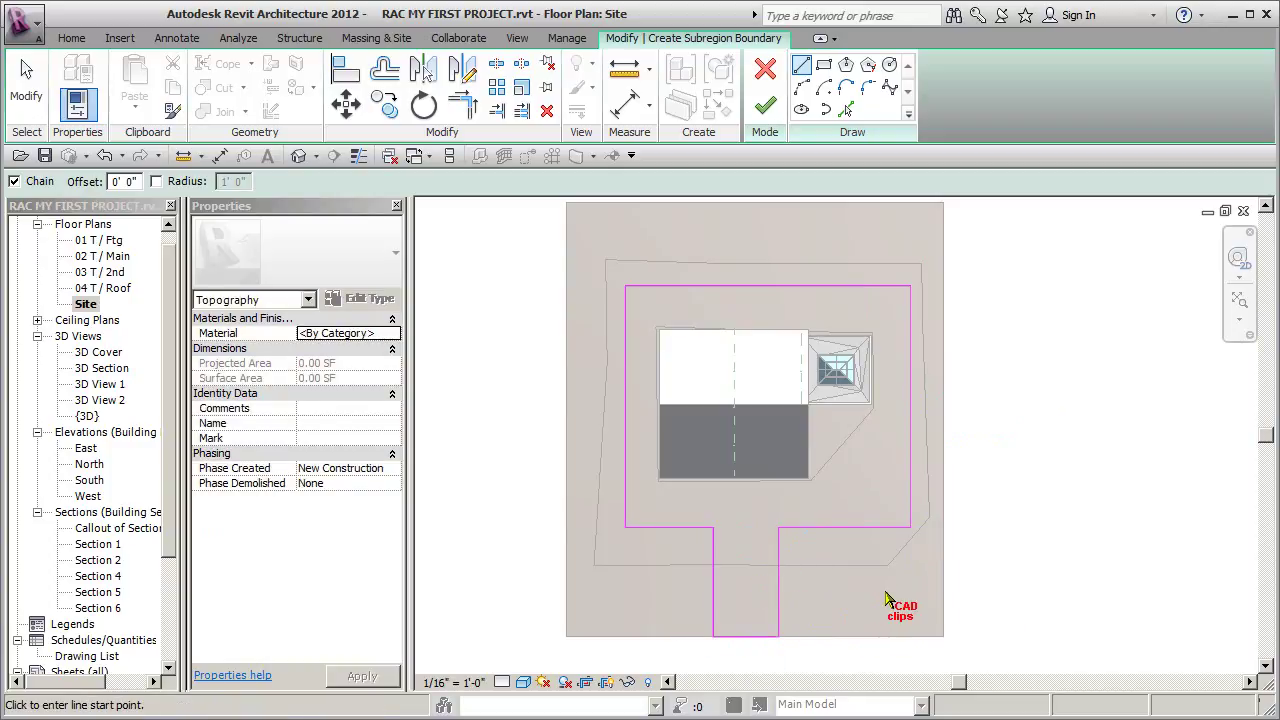
- Offset copies of the subregion boundary and driveway side lines 8' 0" inward, leaving out the driveway's short end line
click(384, 68)
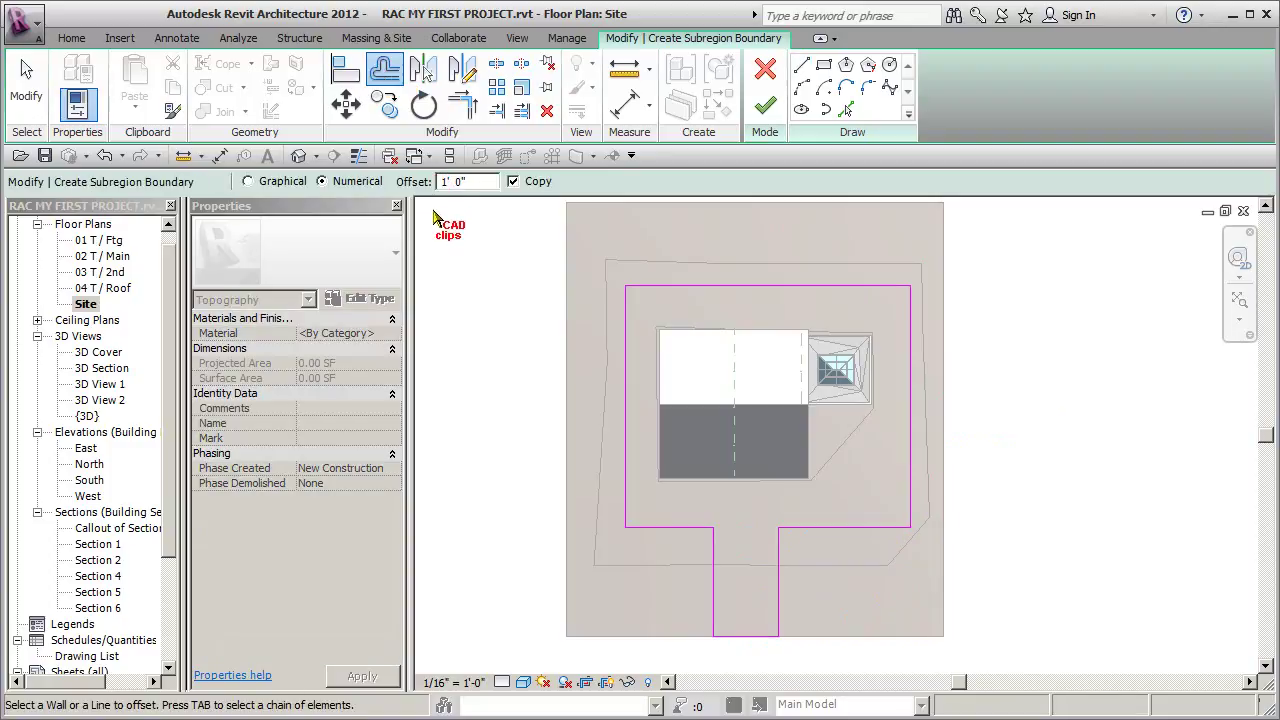
double_click(450, 181)
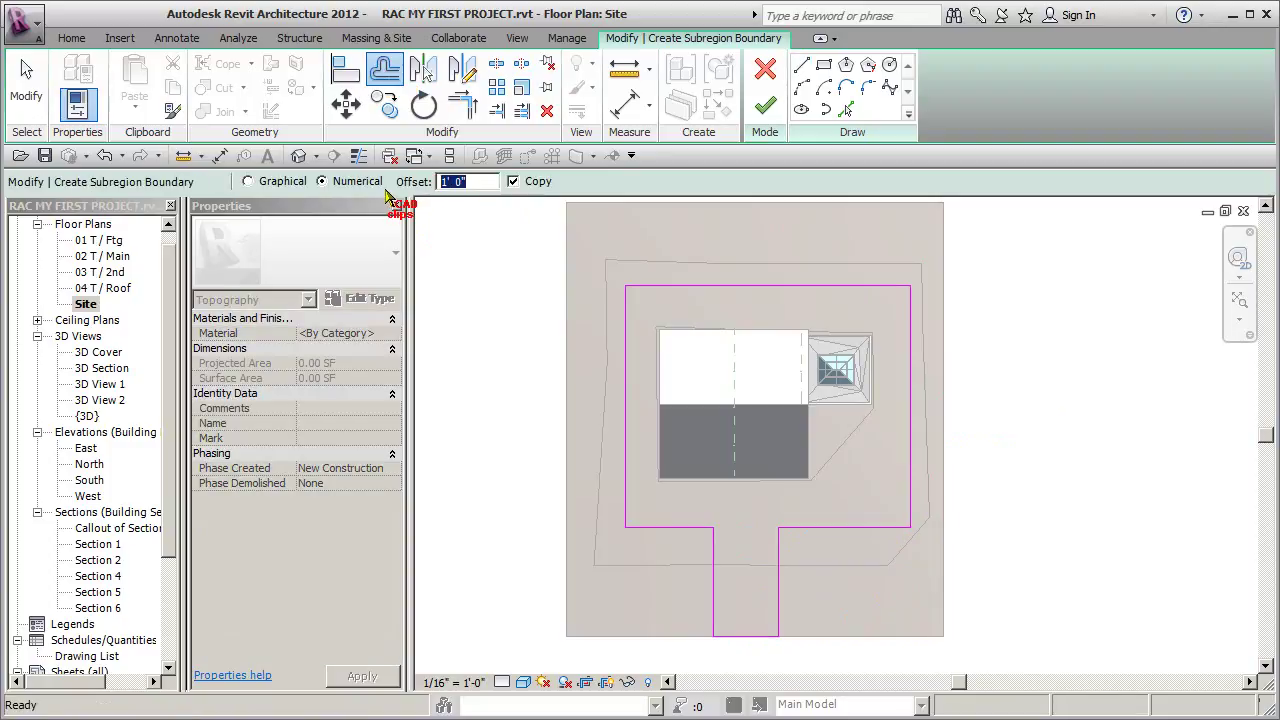
text(6)
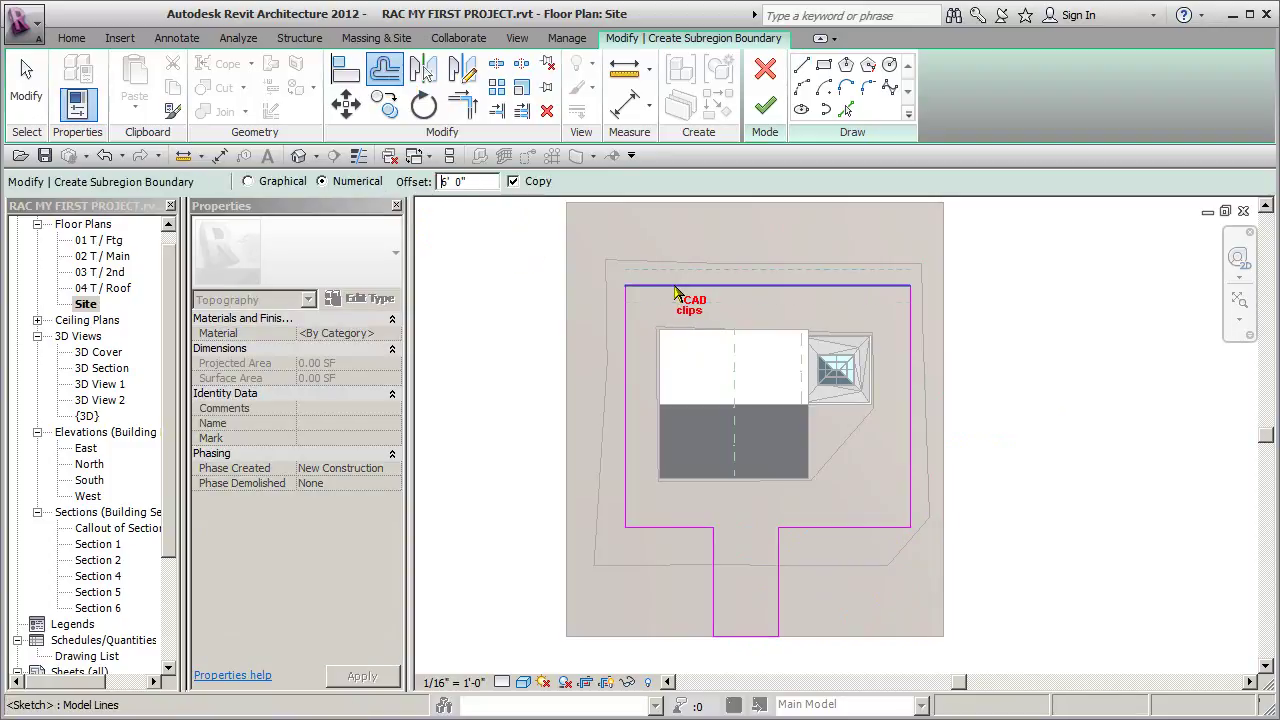
key(Return)
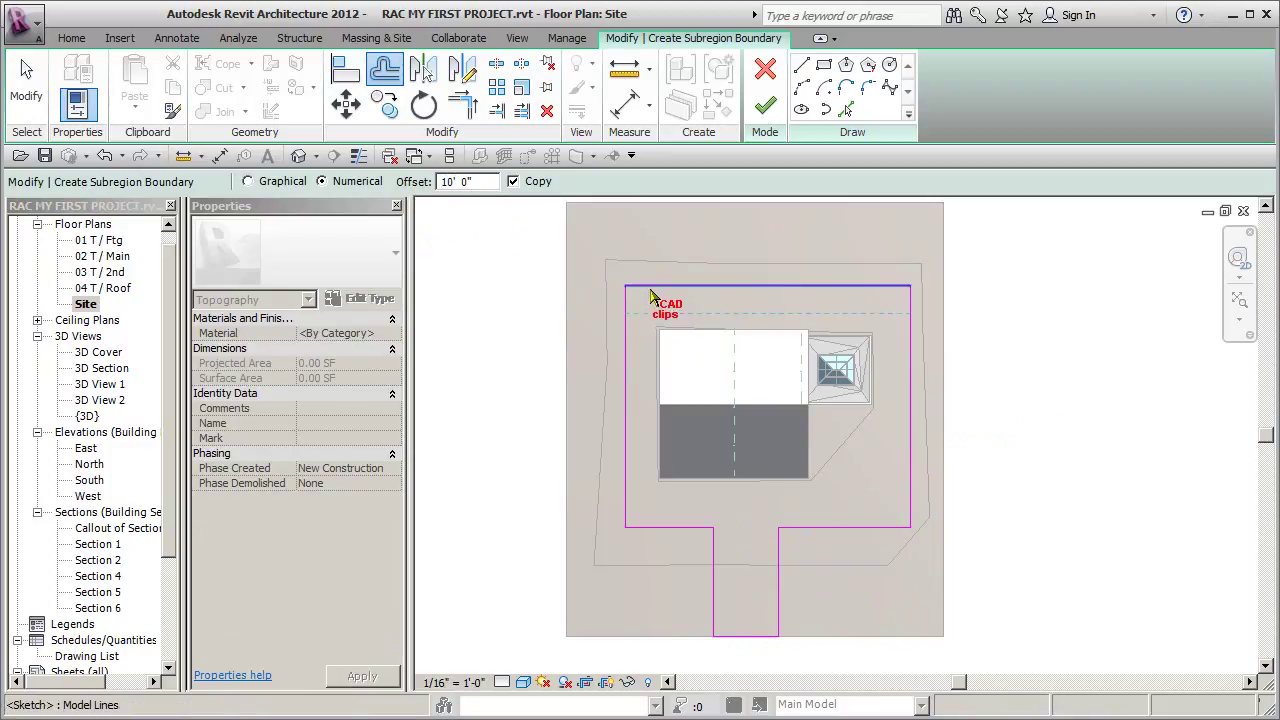
double_click(465, 181)
text(8)
click(695, 288)
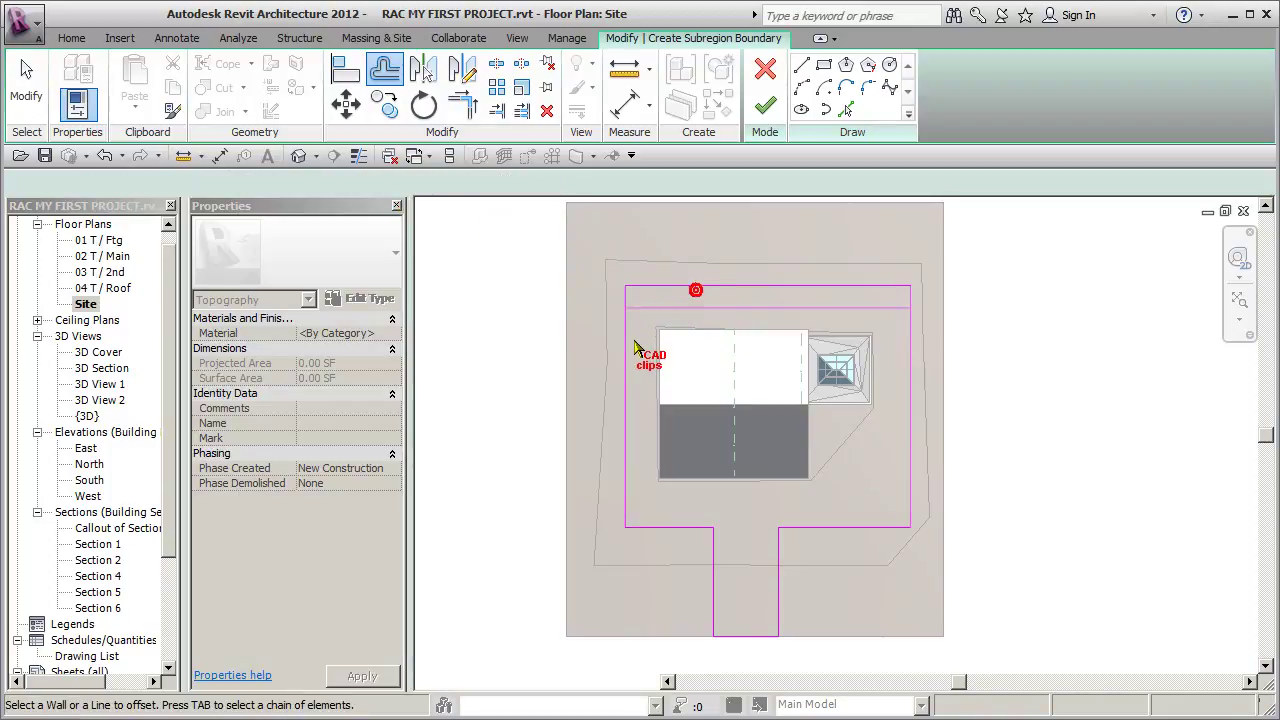
click(627, 344)
click(679, 528)
click(716, 578)
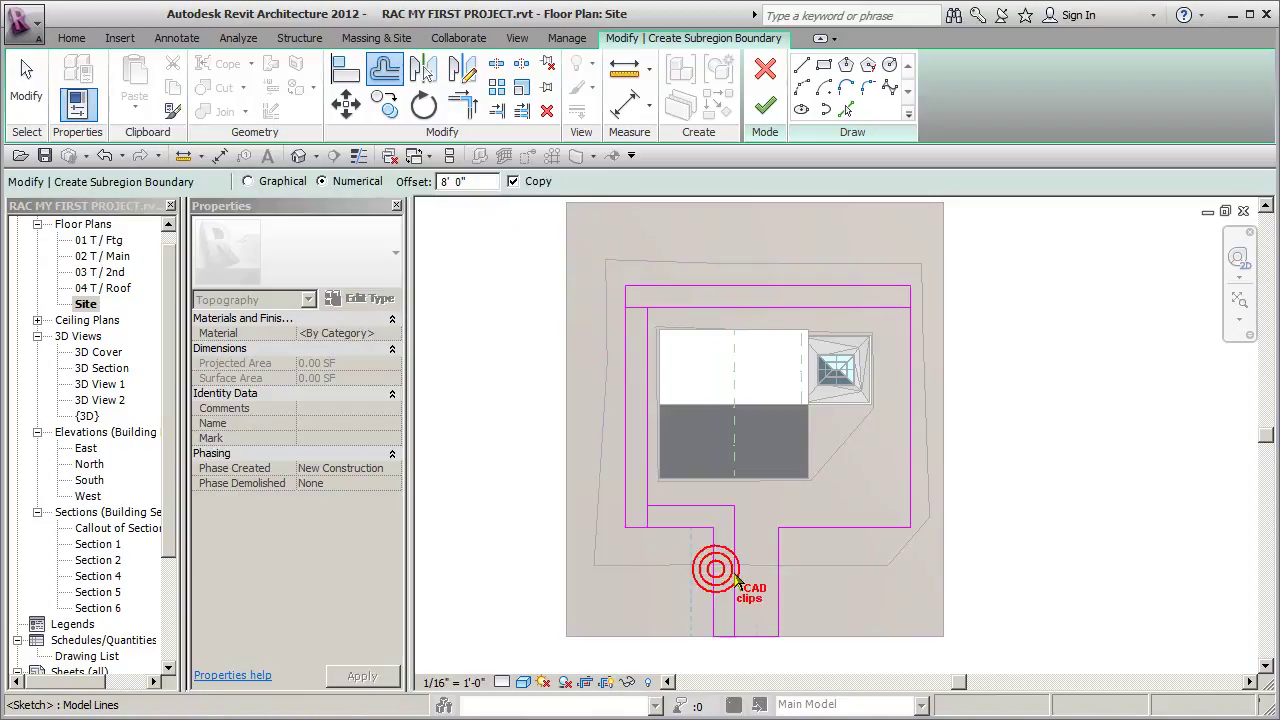
click(836, 520)
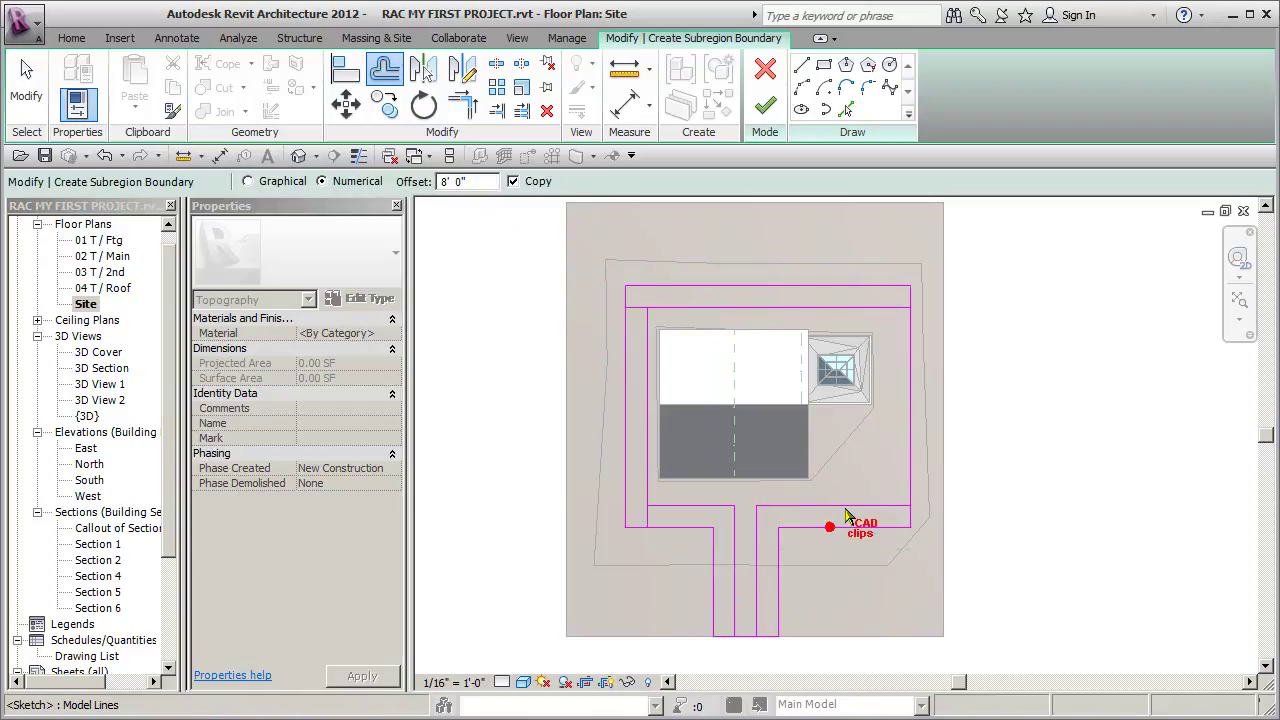
click(908, 453)
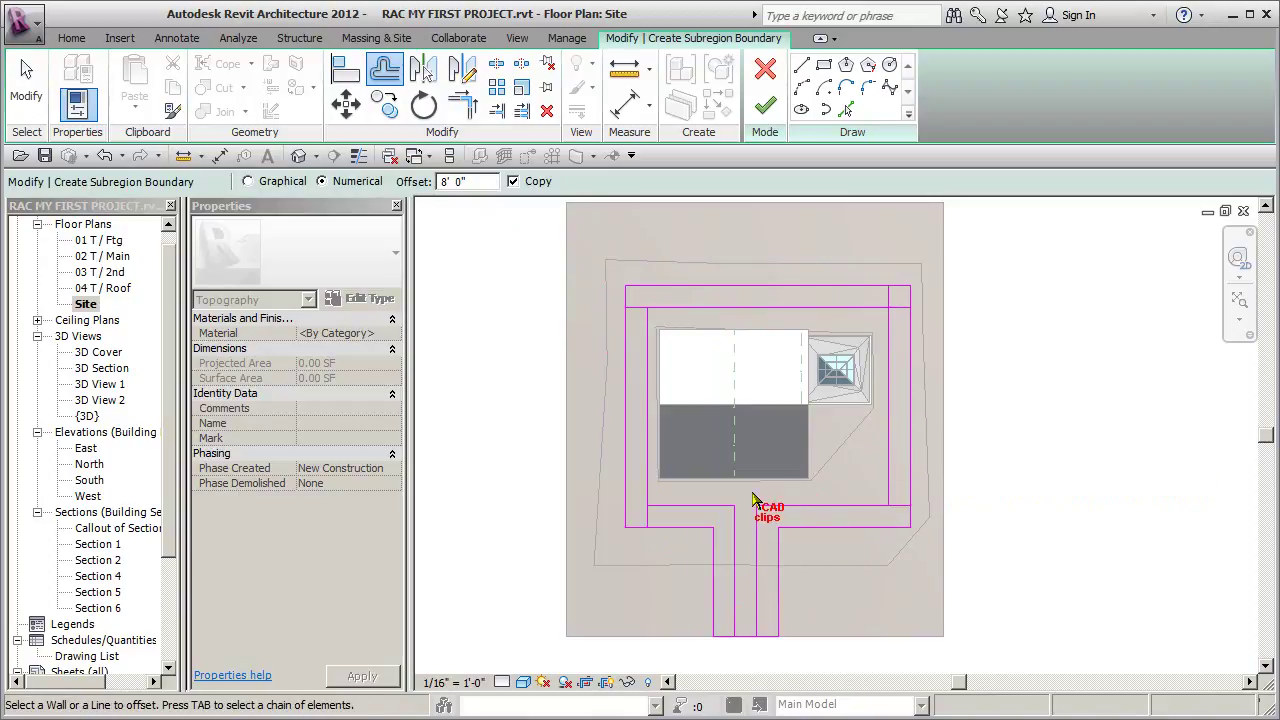
key(Escape)
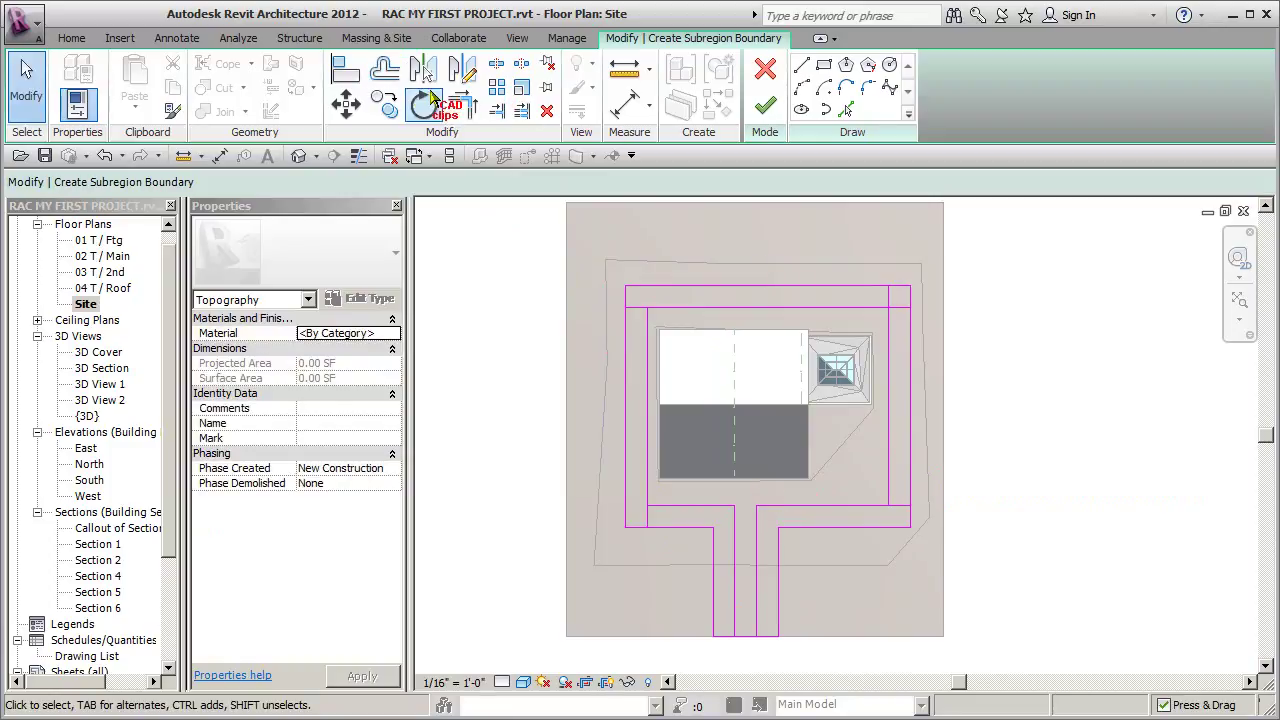
- Trim the overlapping inner offset lines into clean corners at all four outer corners of the inner loop around the building
click(475, 104)
click(662, 308)
click(648, 336)
click(868, 308)
click(882, 345)
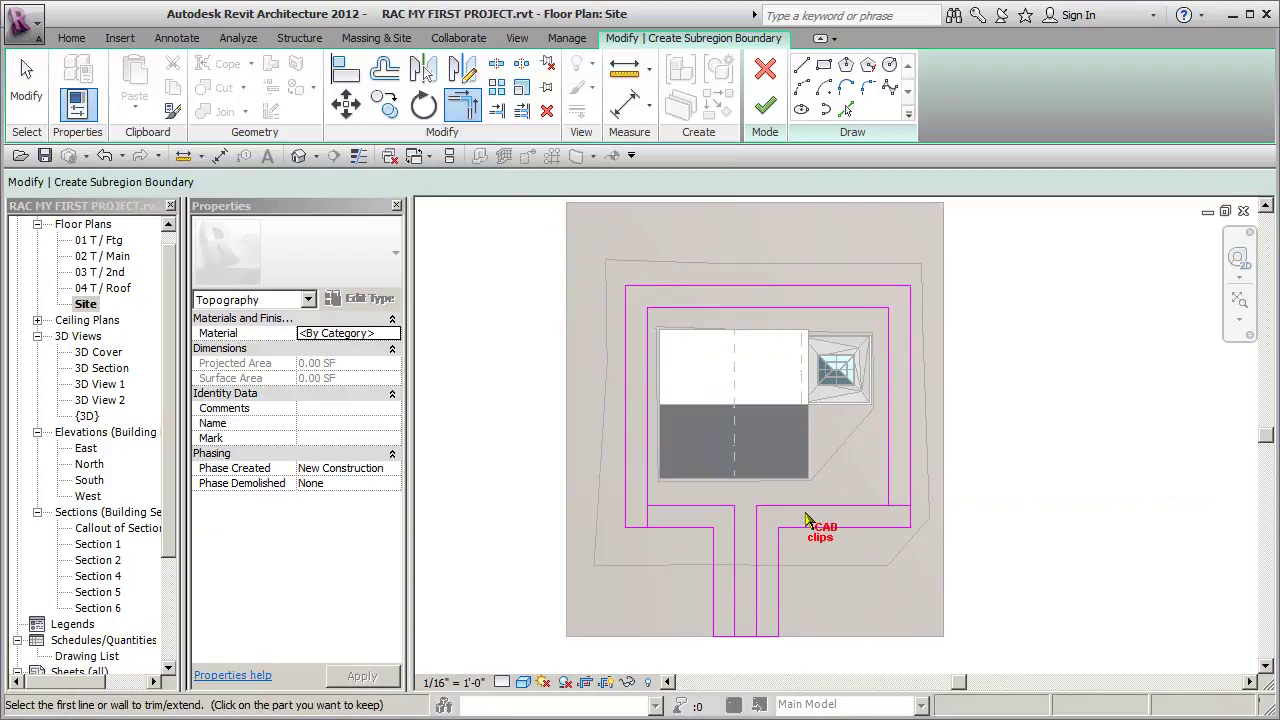
click(812, 506)
click(893, 505)
click(700, 507)
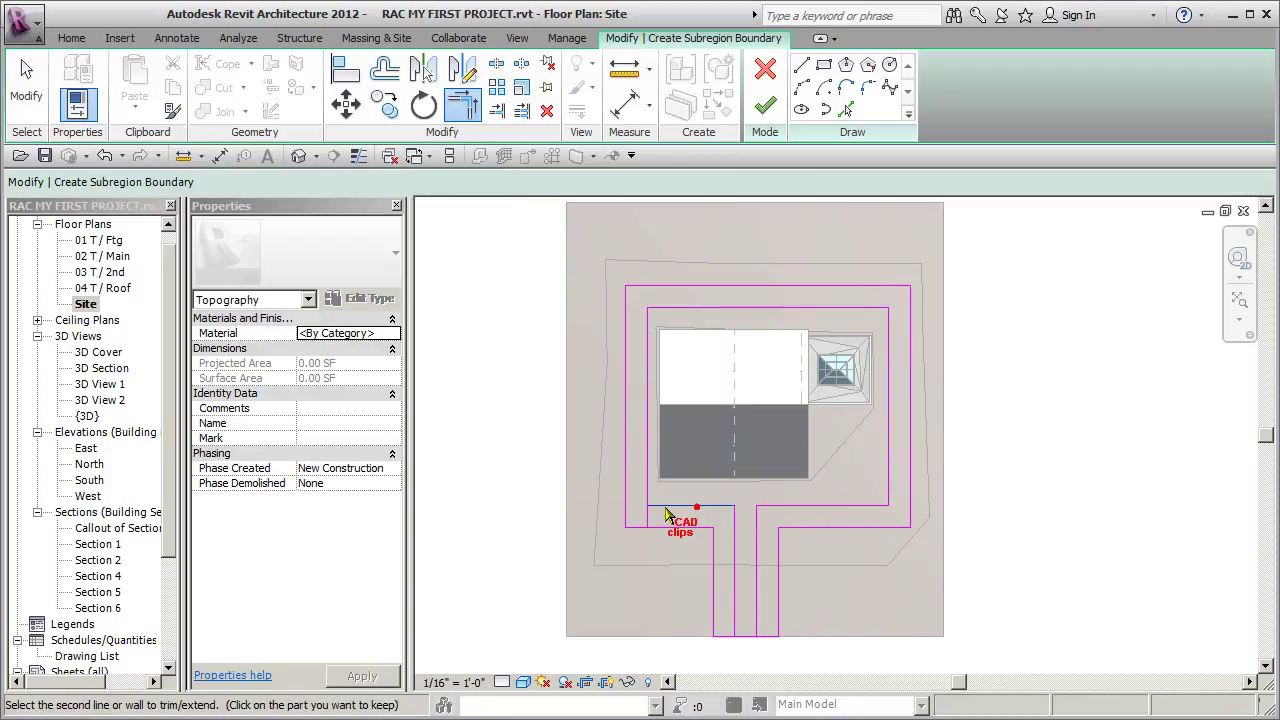
click(652, 512)
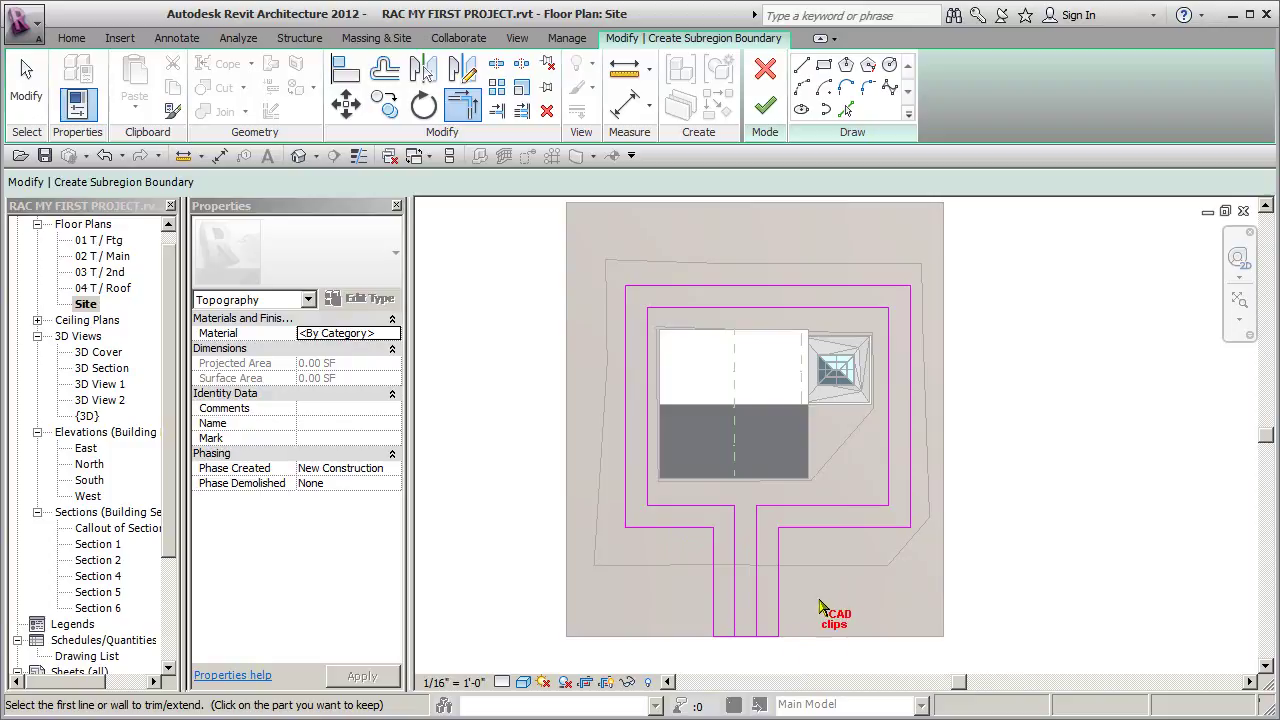
- Split the driveway's end line and trim it against the two inner offset lines, opening the gap between them
middle_drag(818, 607, 817, 579)
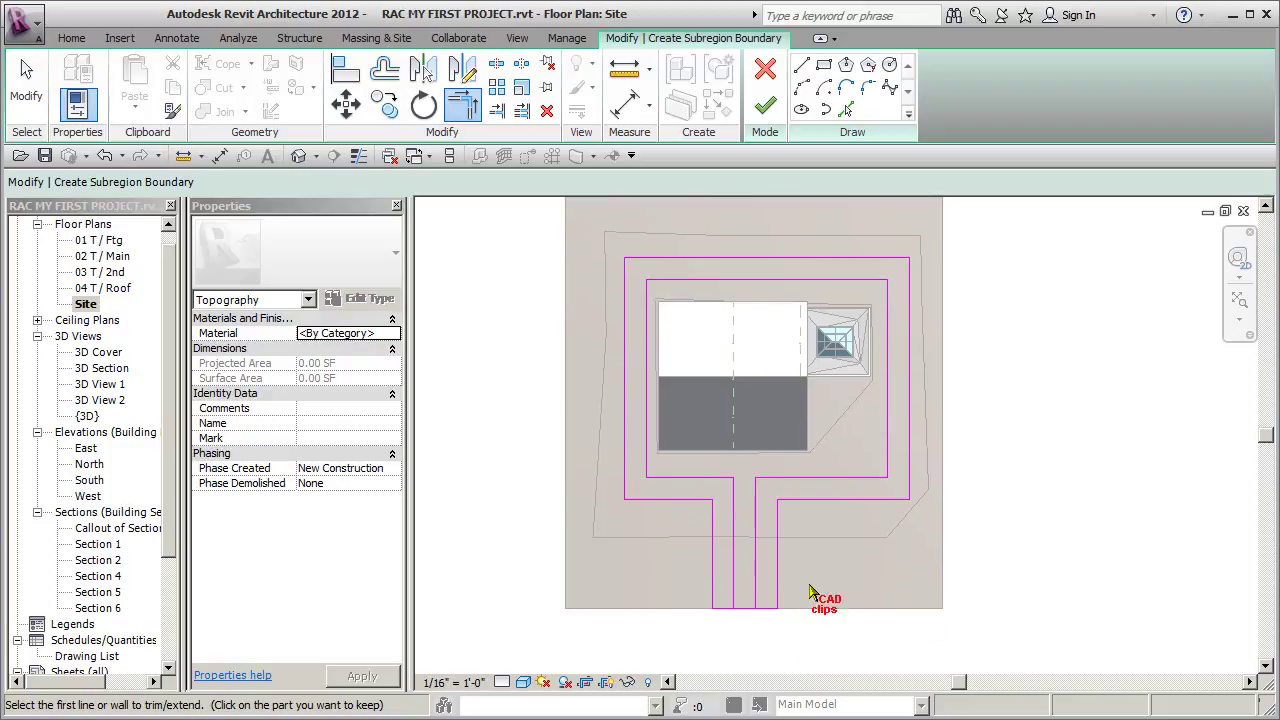
click(497, 66)
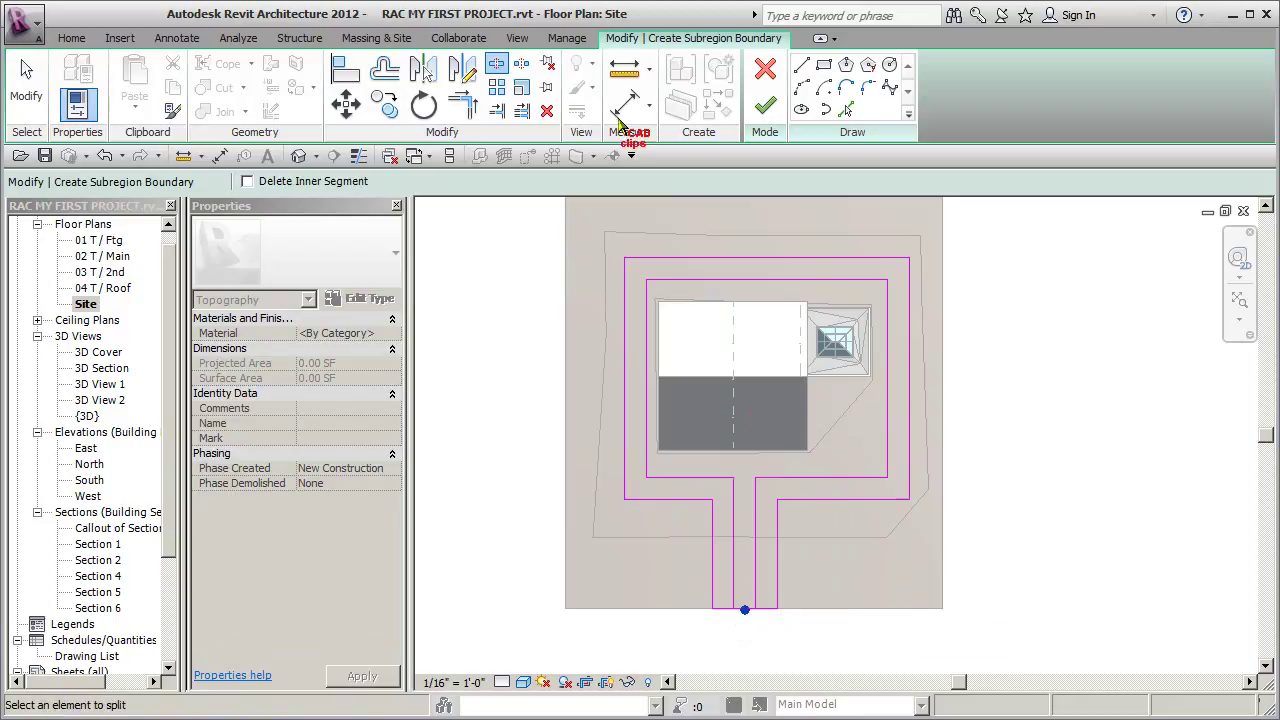
click(465, 105)
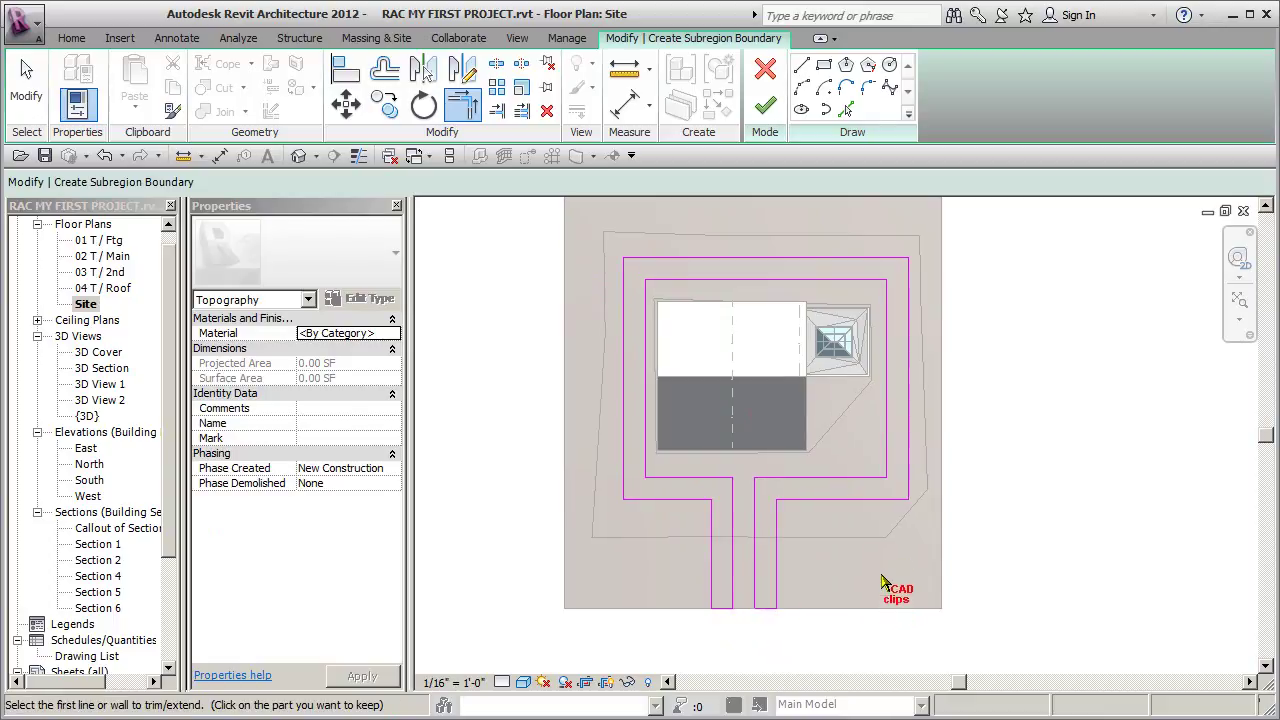
key(Escape)
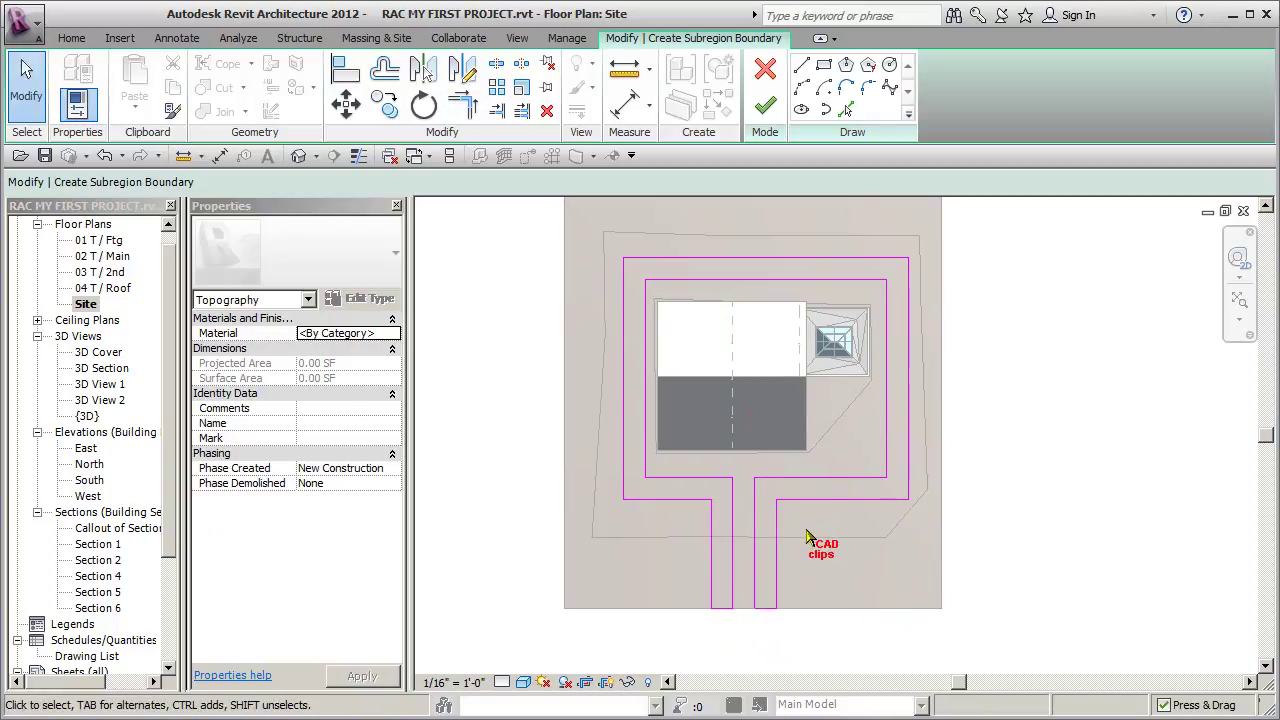
- Delete the inner driveway lines and the lower-right inner segment, and trim the remaining lines so the inner loop closes into a rectangle
click(753, 547)
key(Delete)
click(810, 477)
key(Delete)
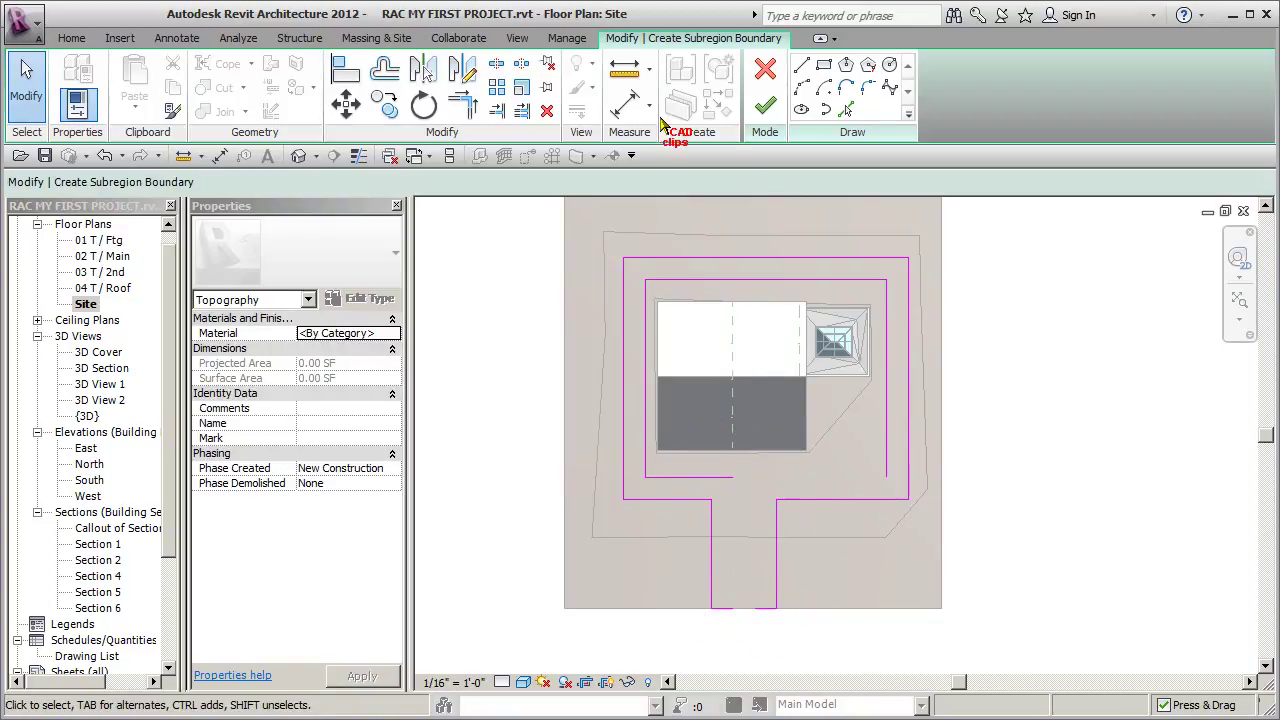
click(463, 105)
click(712, 478)
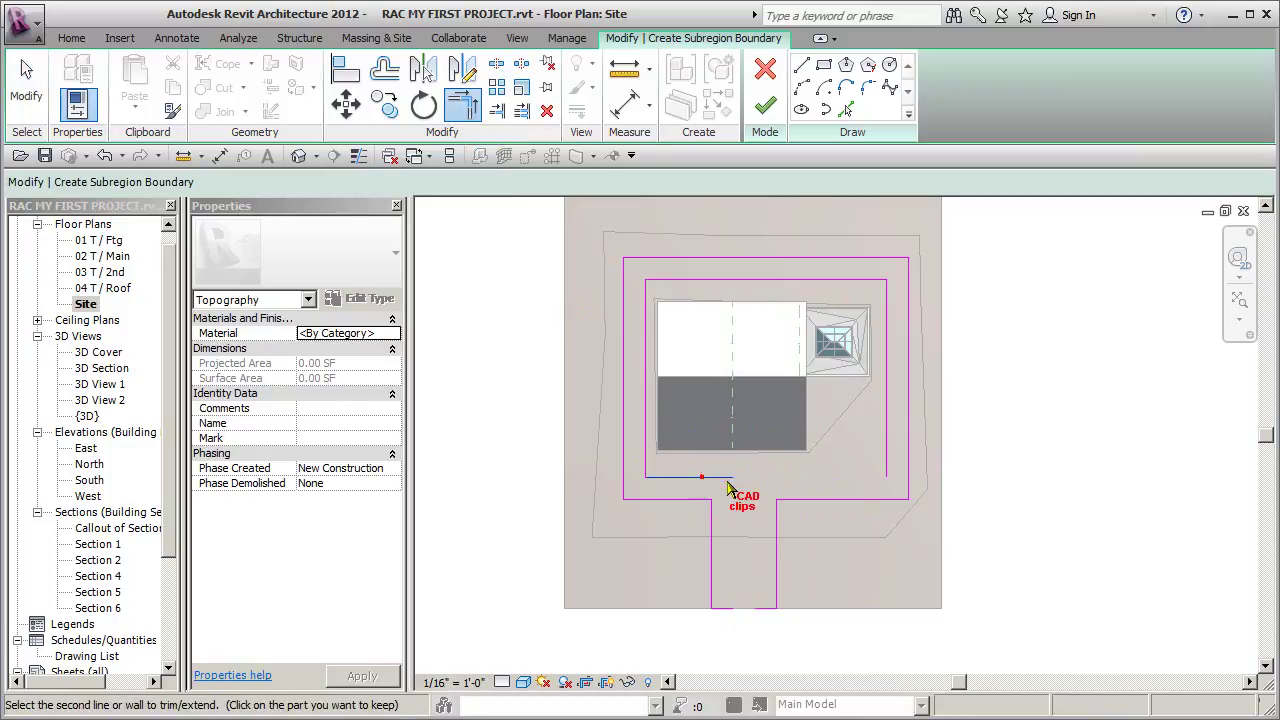
click(885, 472)
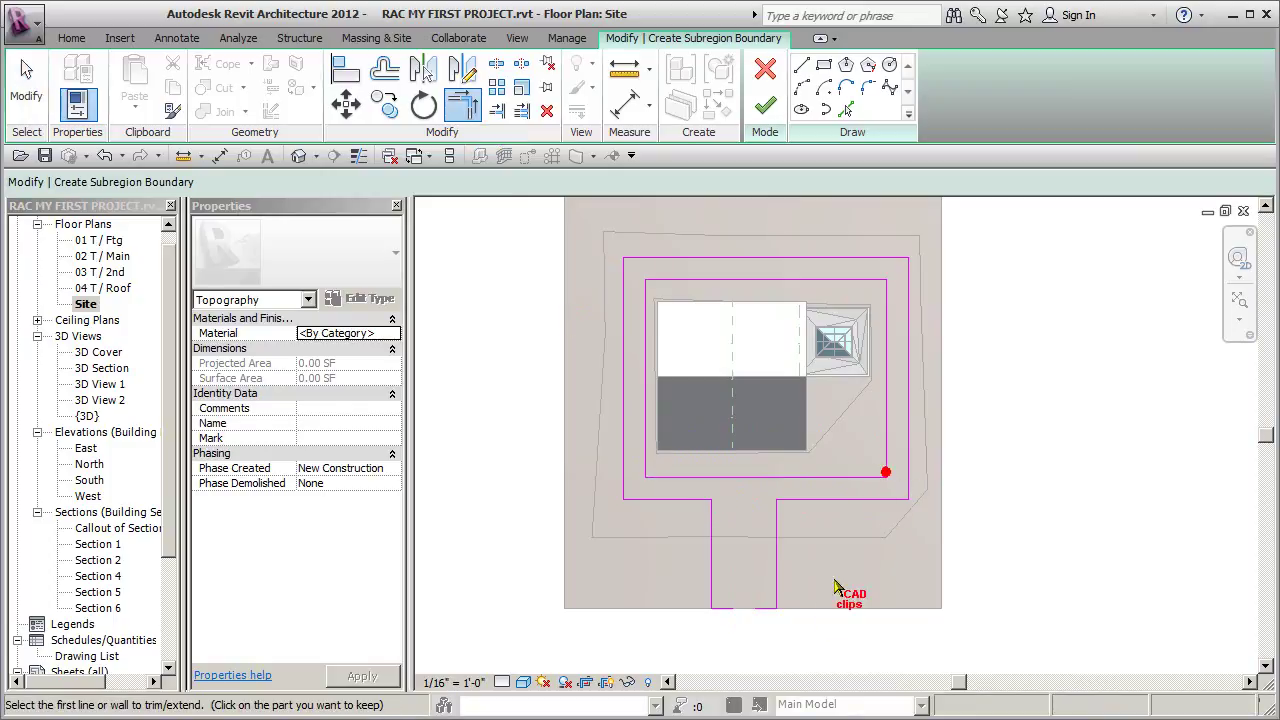
key(Escape)
- Delete the leftover stub at the driveway's right end corner and trim the remaining end line to the right side, closing the outer loop
click(764, 609)
key(Delete)
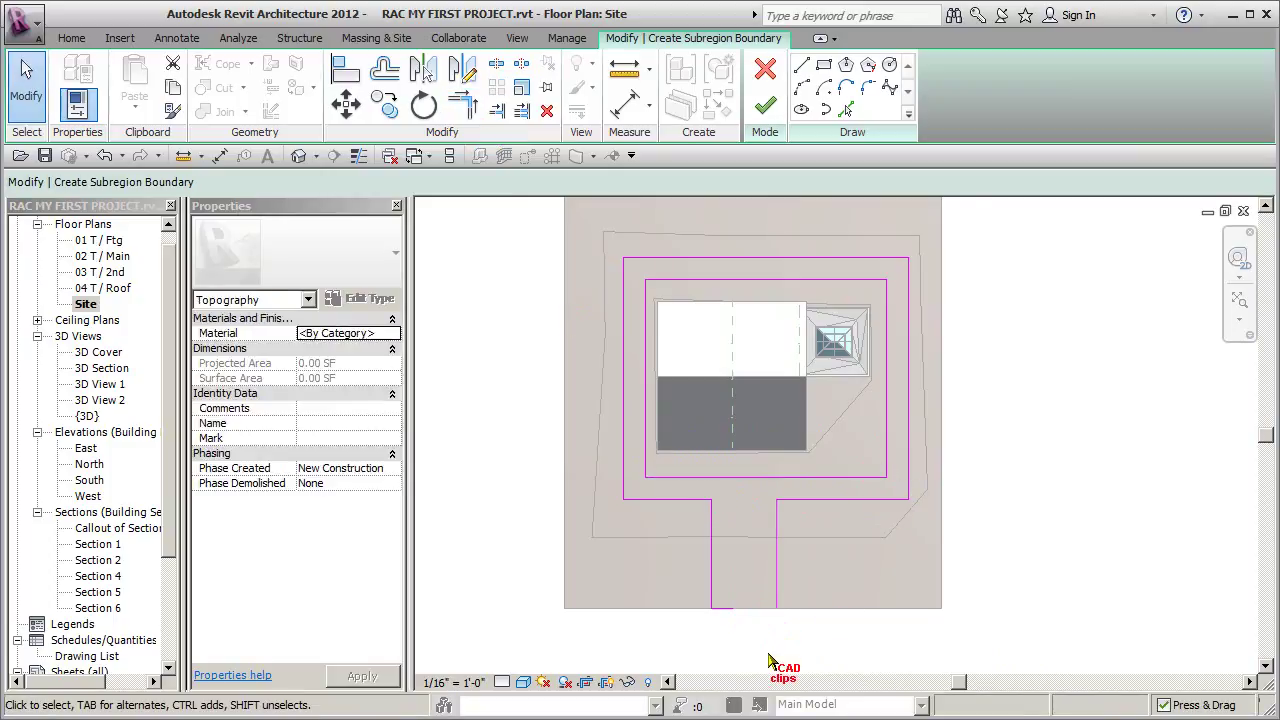
click(466, 112)
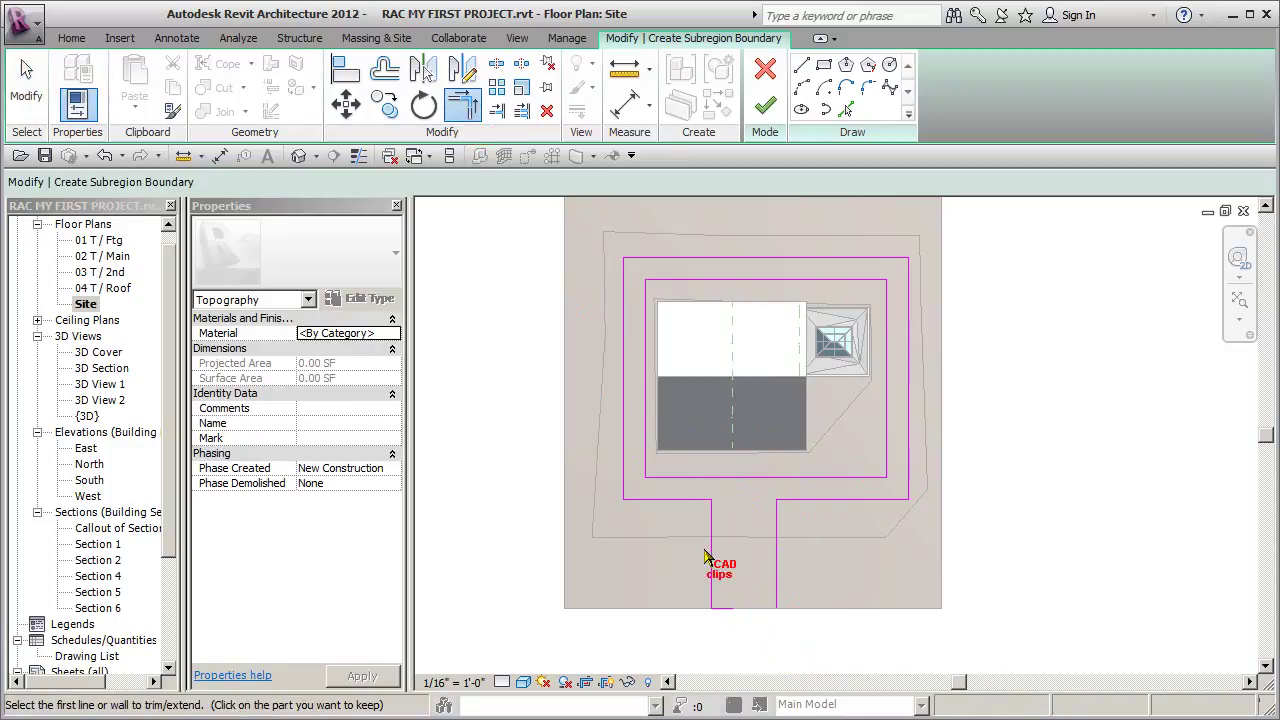
click(728, 604)
click(773, 603)
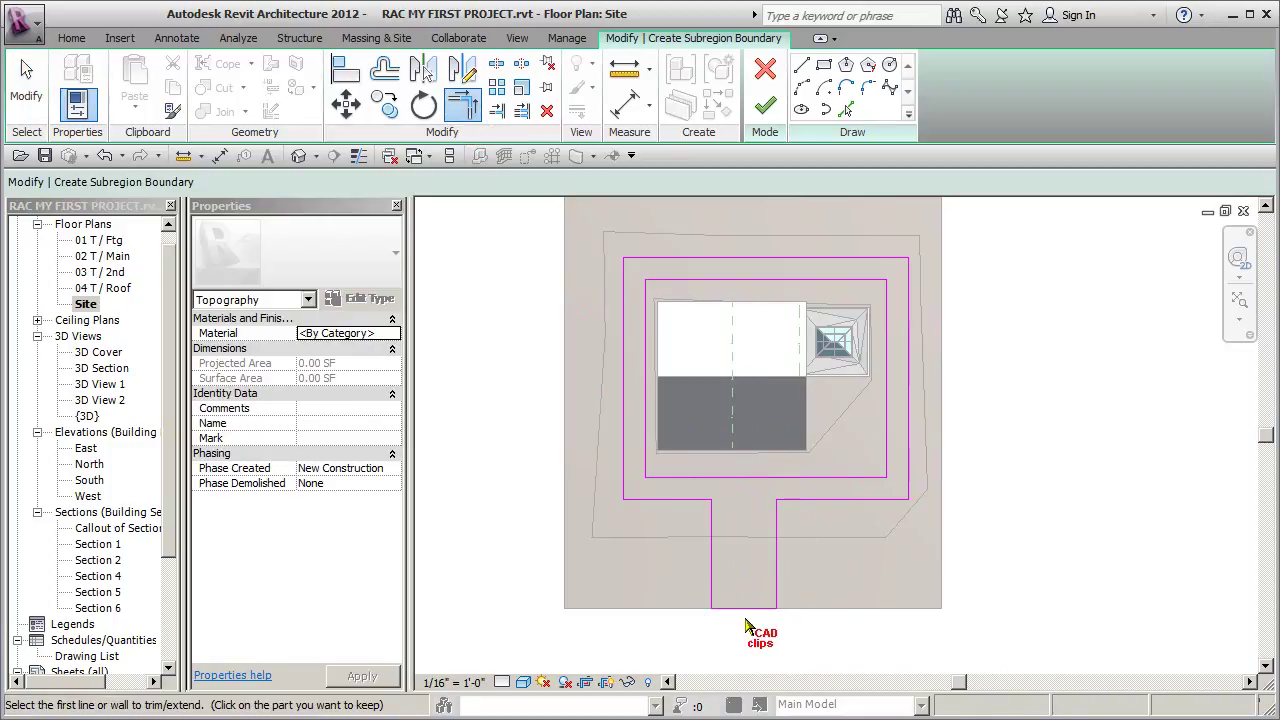
key(Escape)
- Shift both driveway side lines to the left and nudge the left one slightly back to the right
click(777, 553)
drag(778, 548, 689, 558)
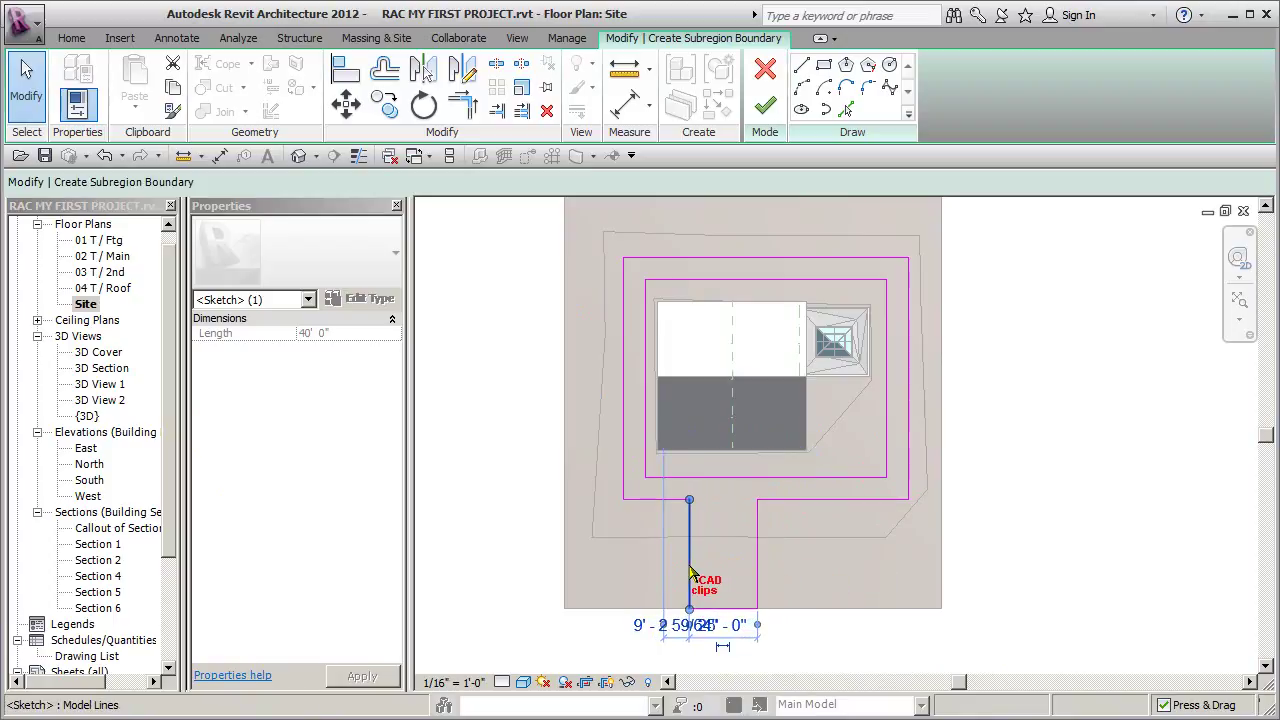
key(Right)
key(Right)
key(Right)
click(795, 650)
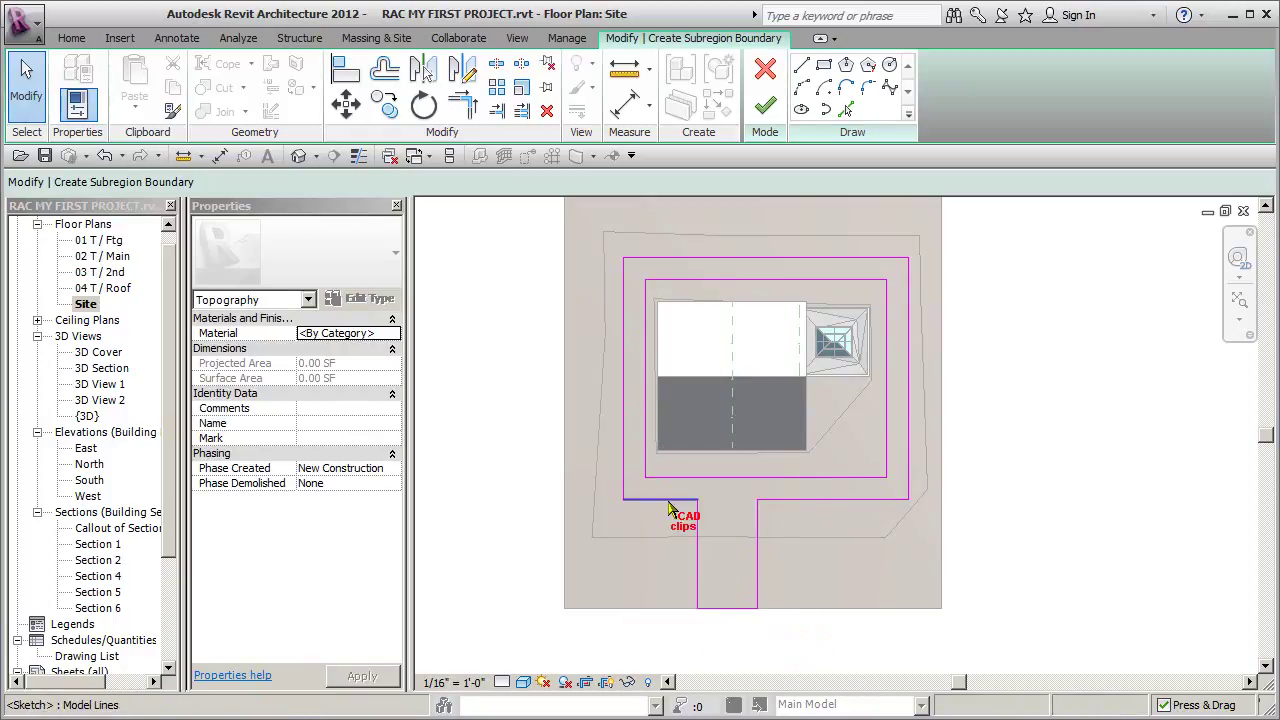
- Finish the subregion sketch and select the new subregion to check its shape on the toposurface
click(765, 105)
click(1080, 478)
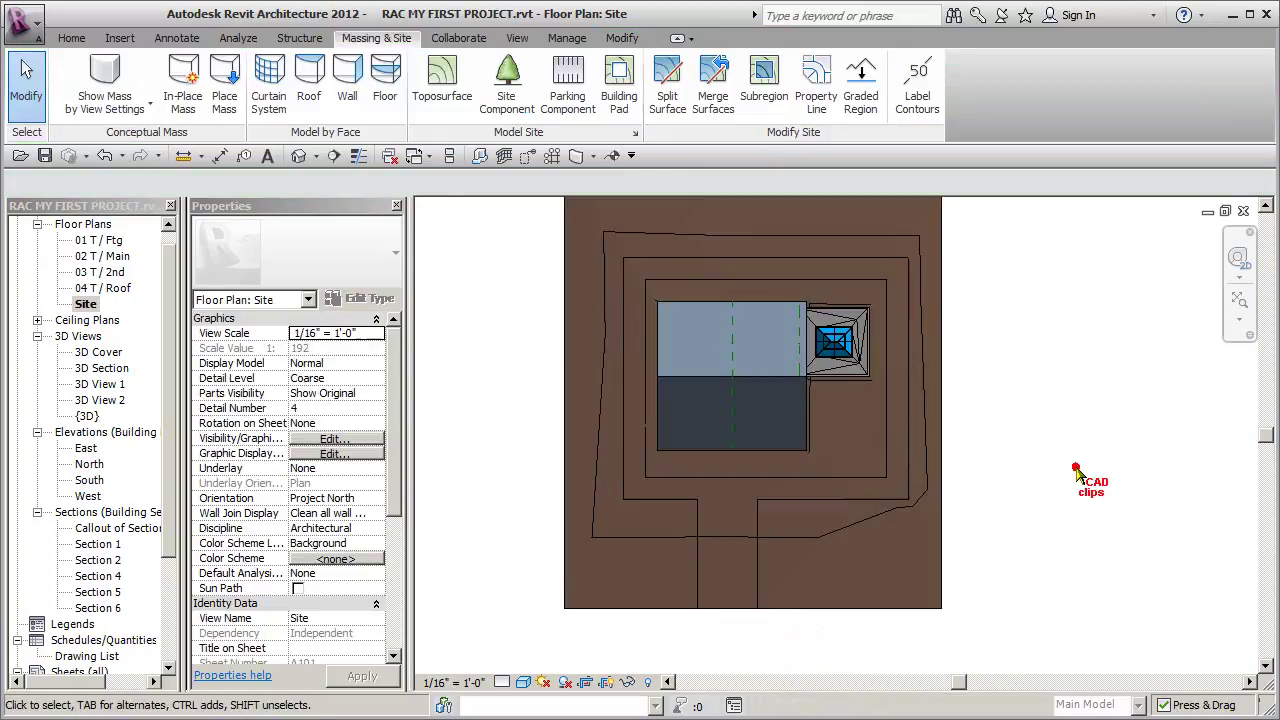
click(857, 523)
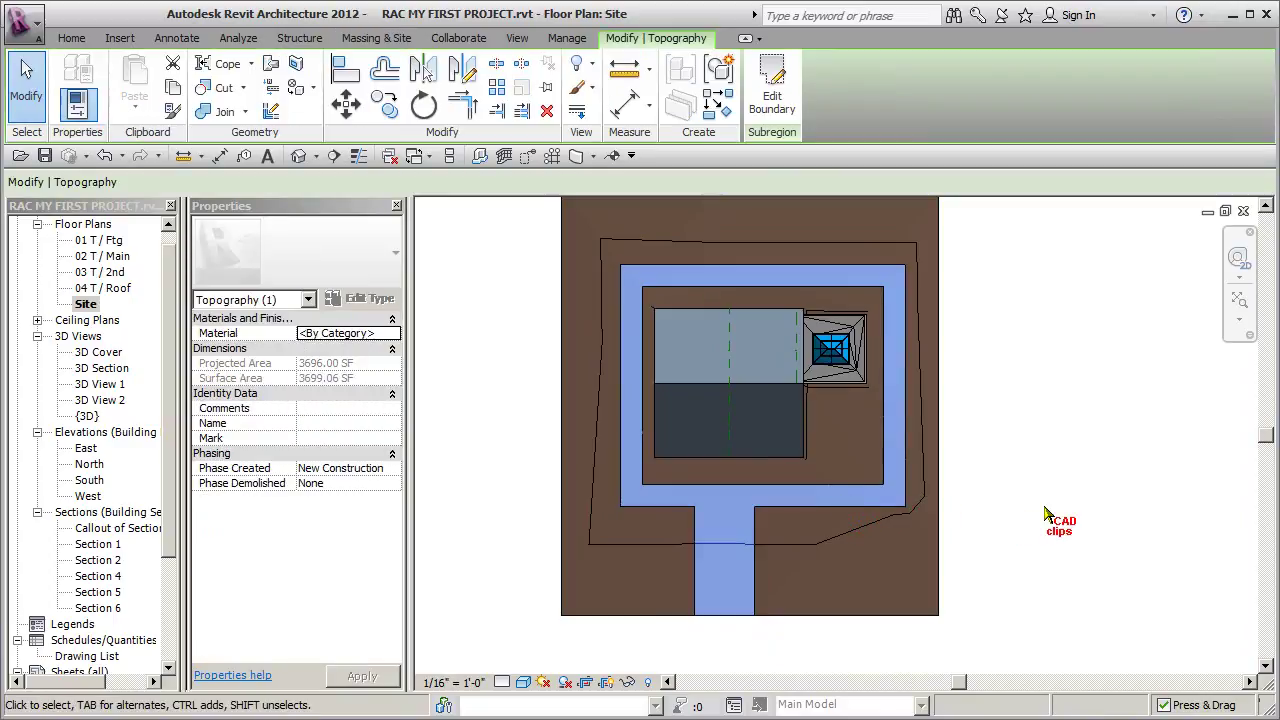
click(1047, 513)
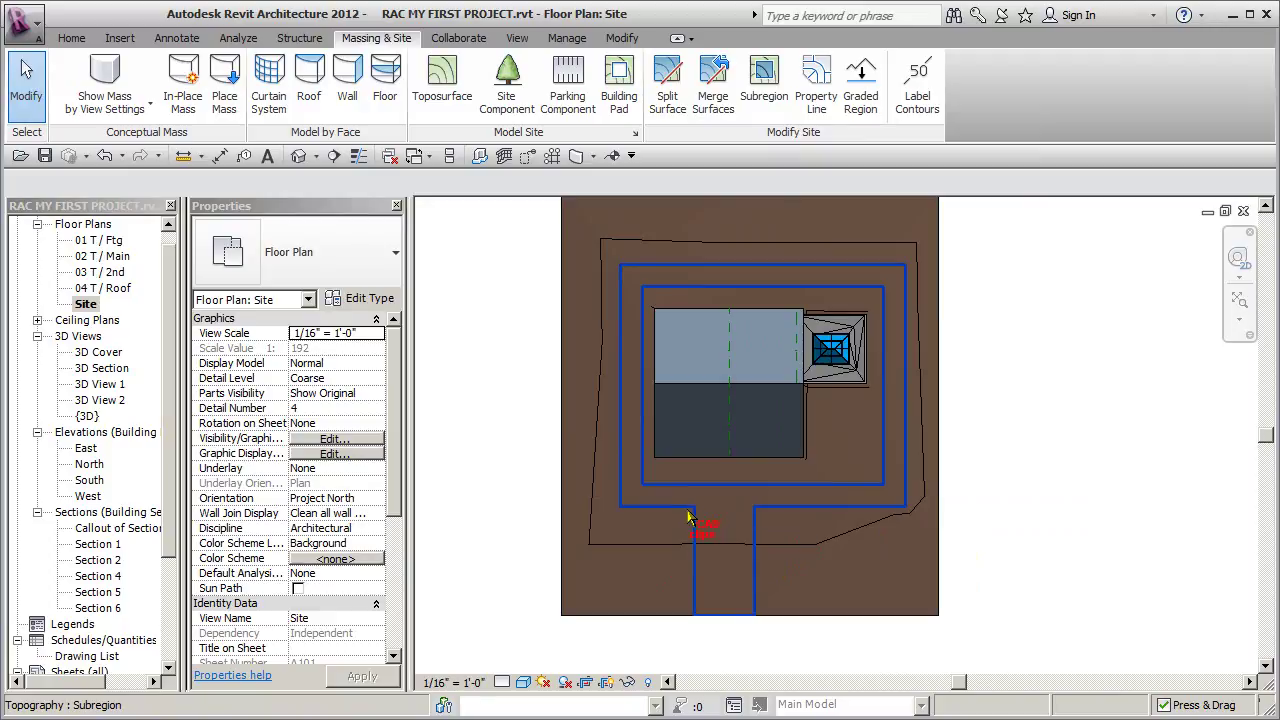
click(563, 537)
click(490, 556)
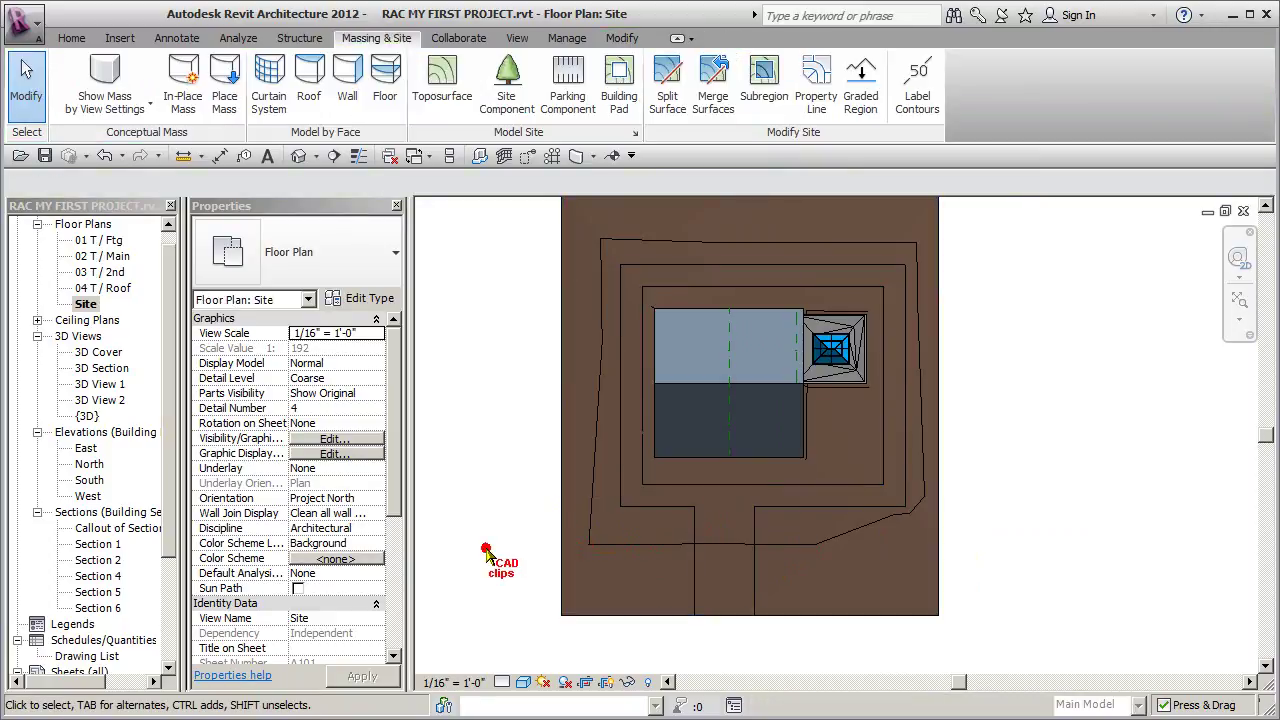
- Assign the Site - Grass material to the toposurface, reviewing its render appearance before accepting
click(616, 555)
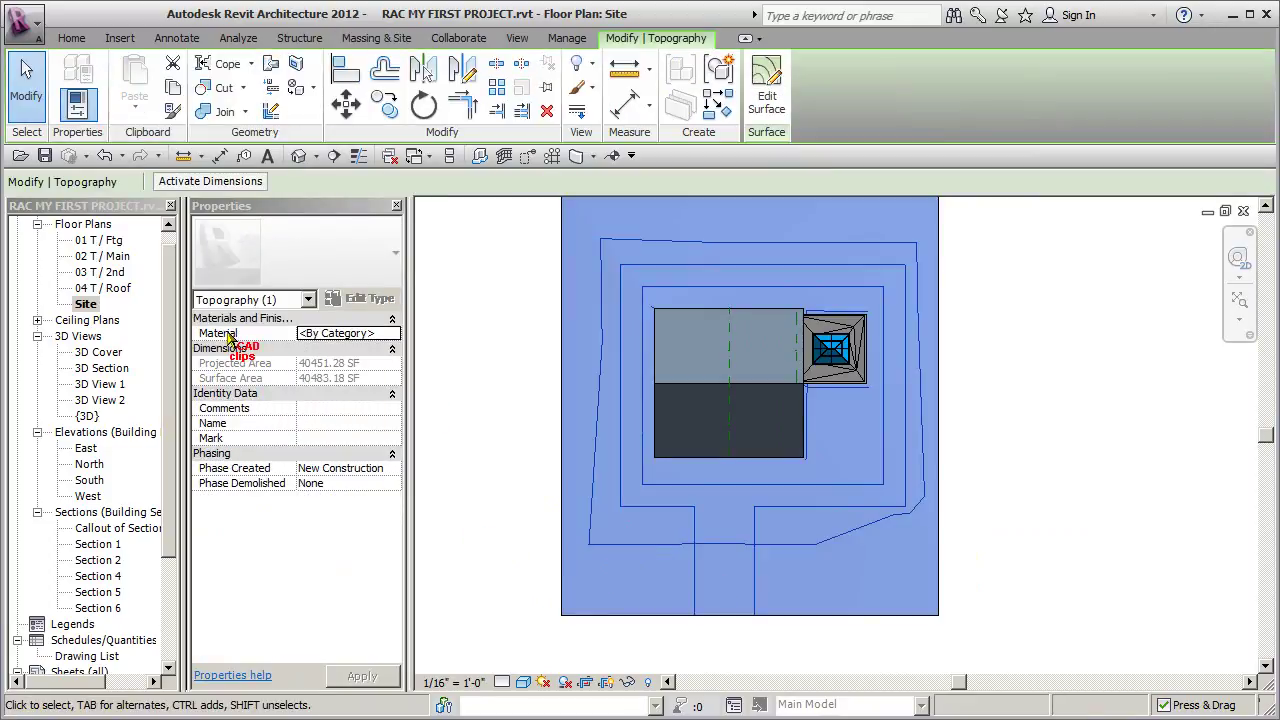
click(393, 334)
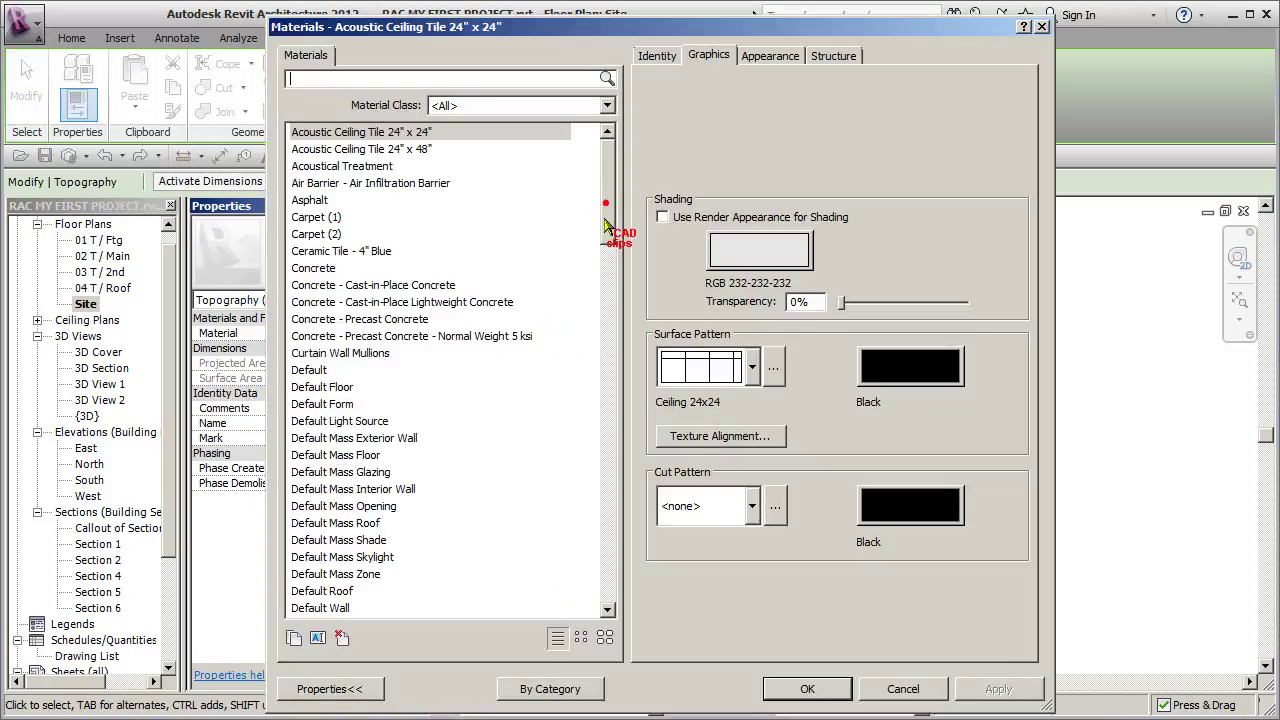
drag(604, 226, 613, 532)
click(334, 320)
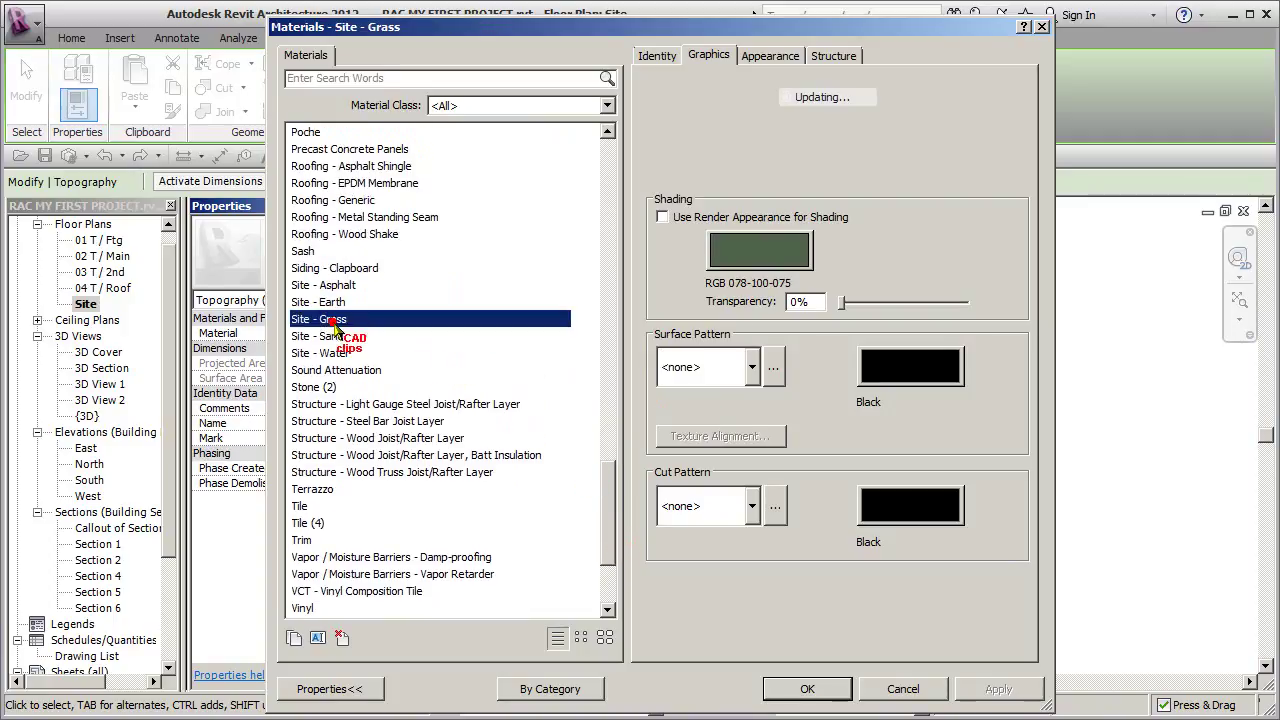
click(781, 58)
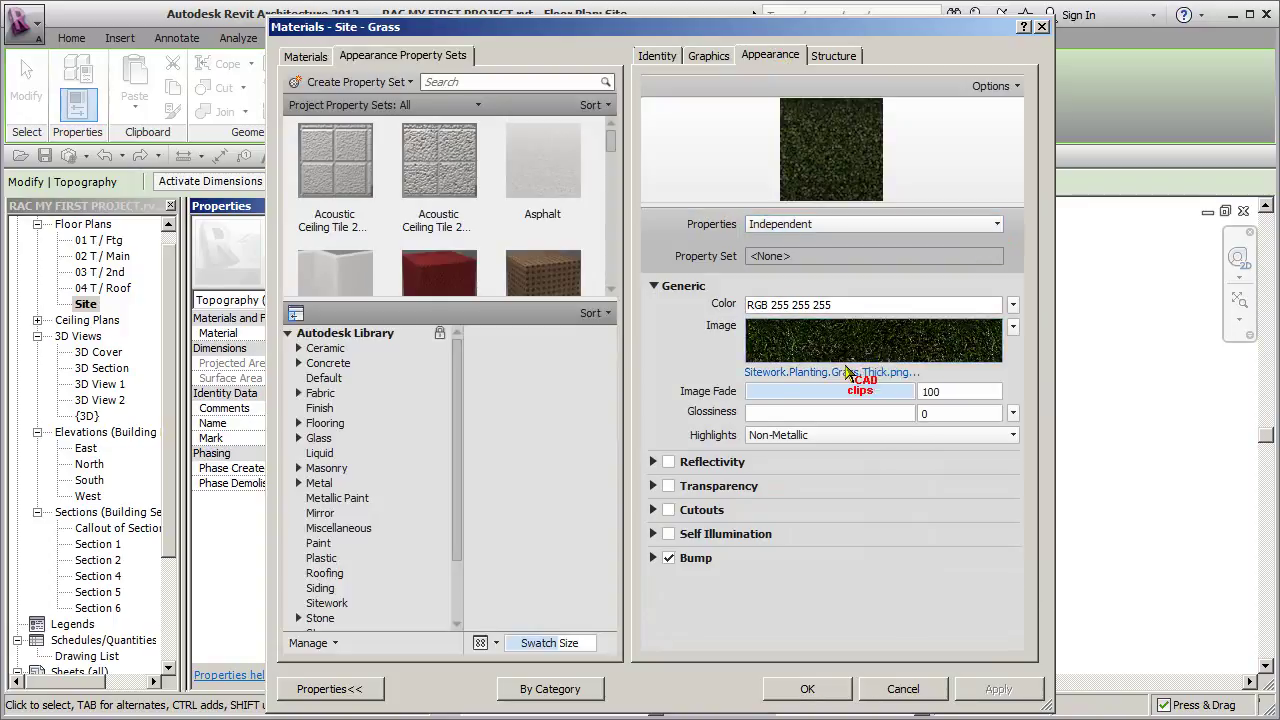
scroll(540, 180, down, 1)
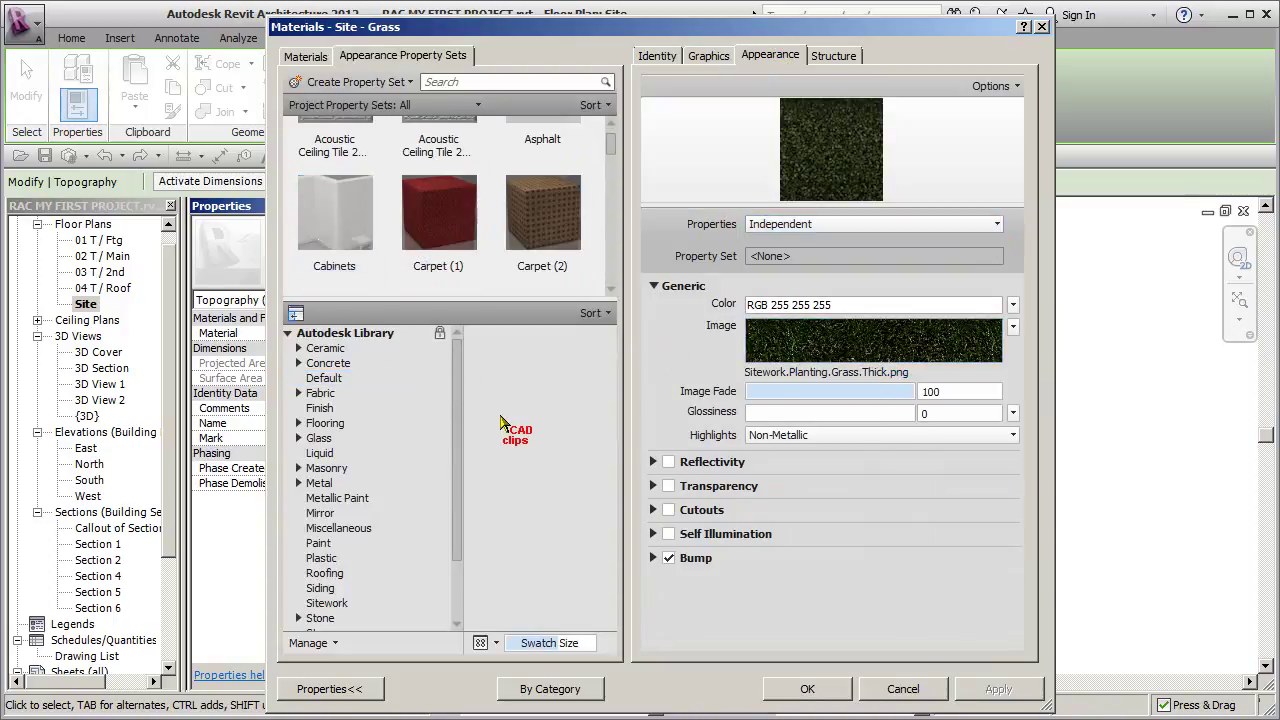
click(808, 689)
click(1025, 630)
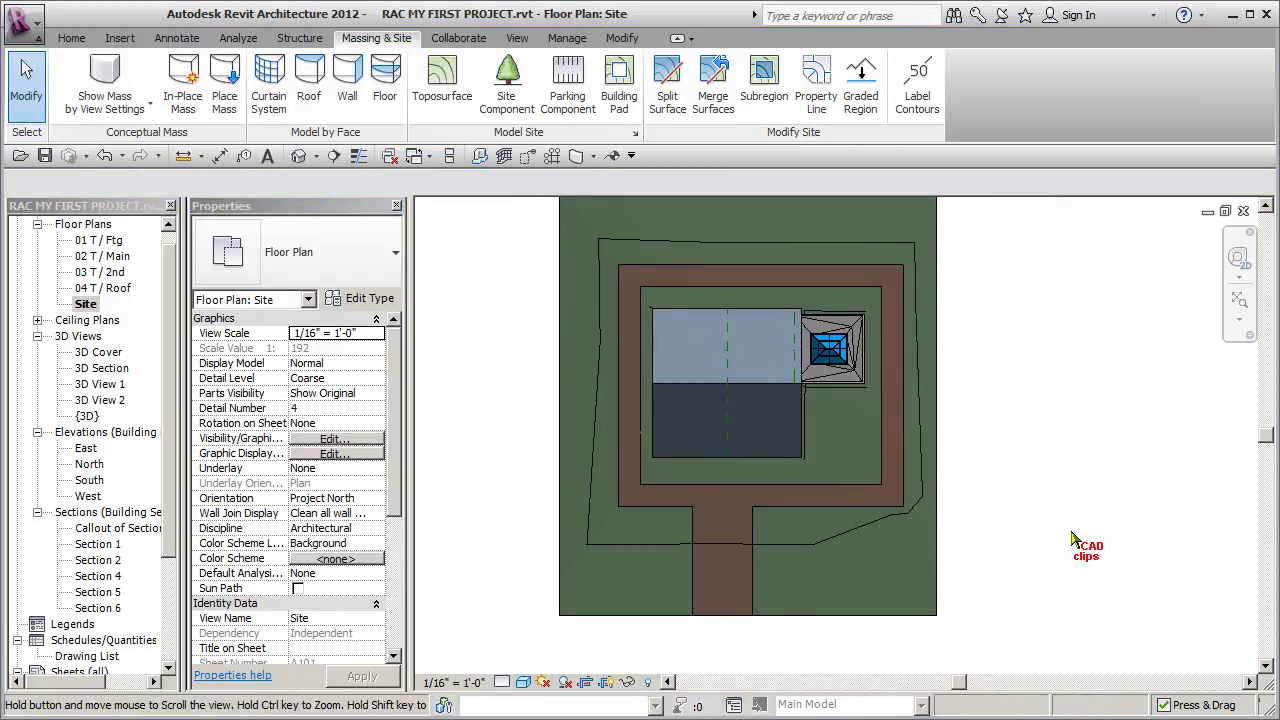
- Assign the Site - Asphalt material to the subregion around the building and driveway
middle_drag(1073, 540, 1058, 560)
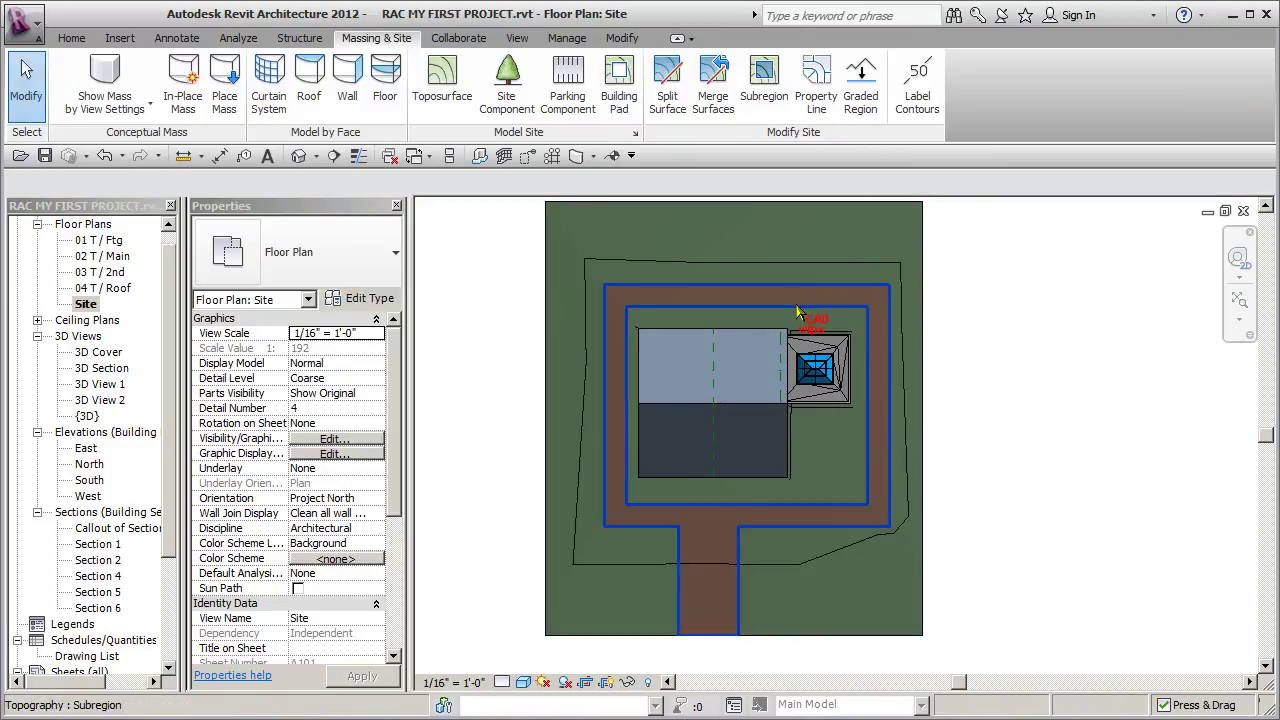
click(797, 312)
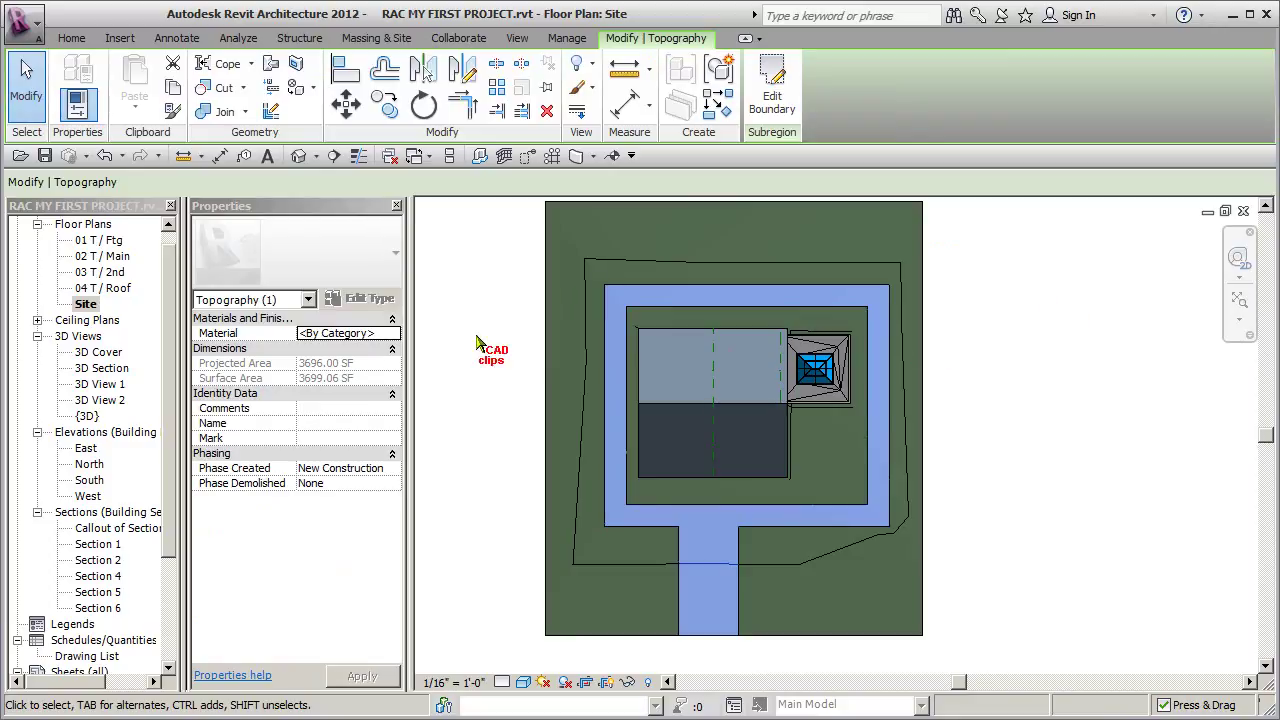
click(393, 336)
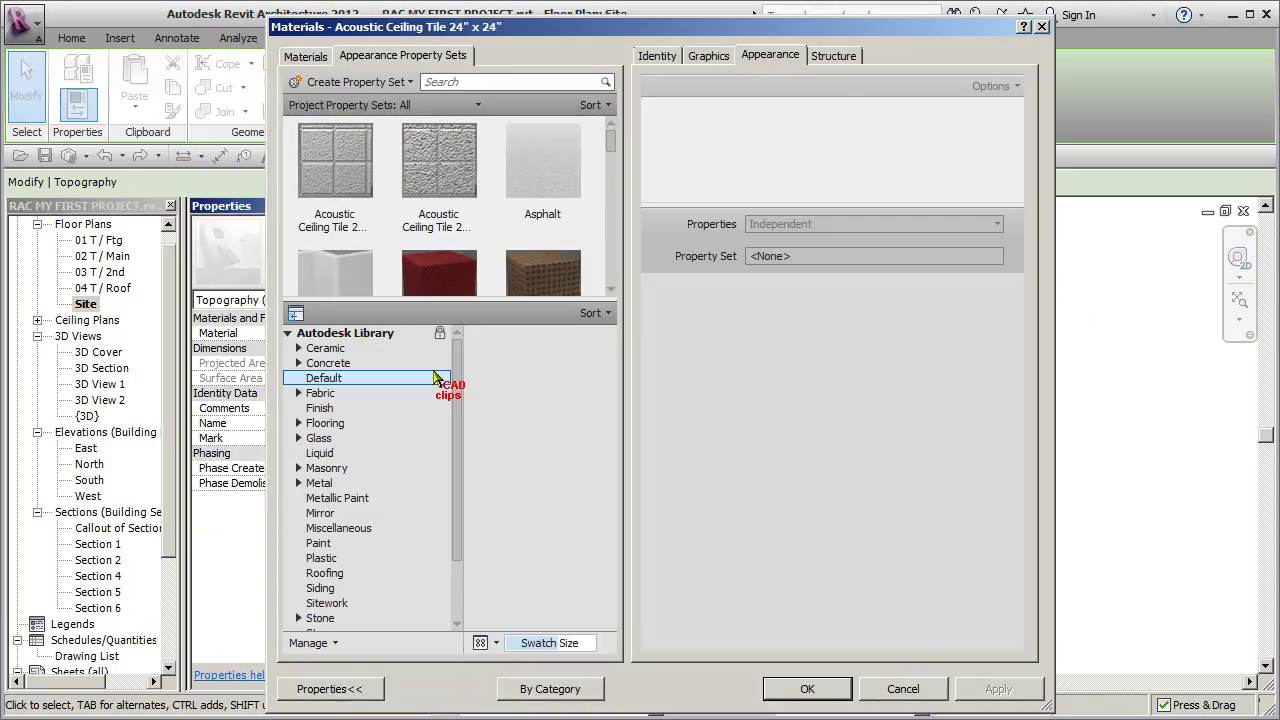
click(309, 60)
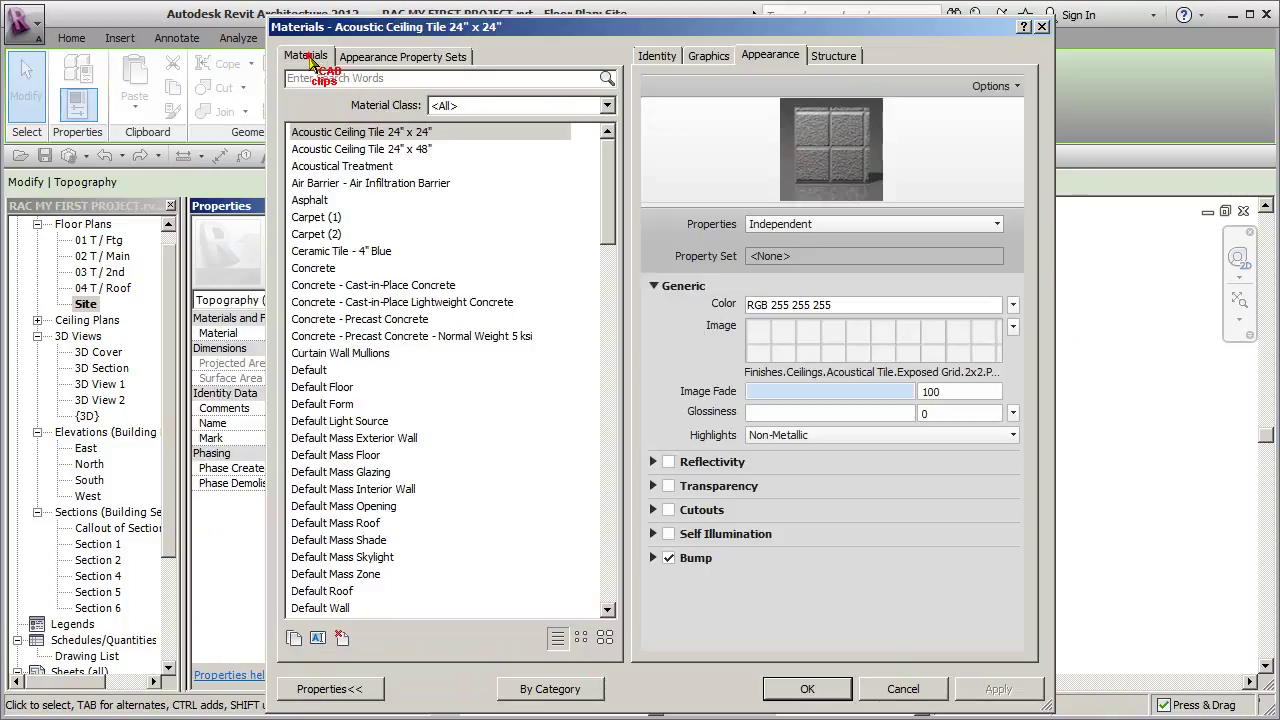
drag(616, 204, 612, 492)
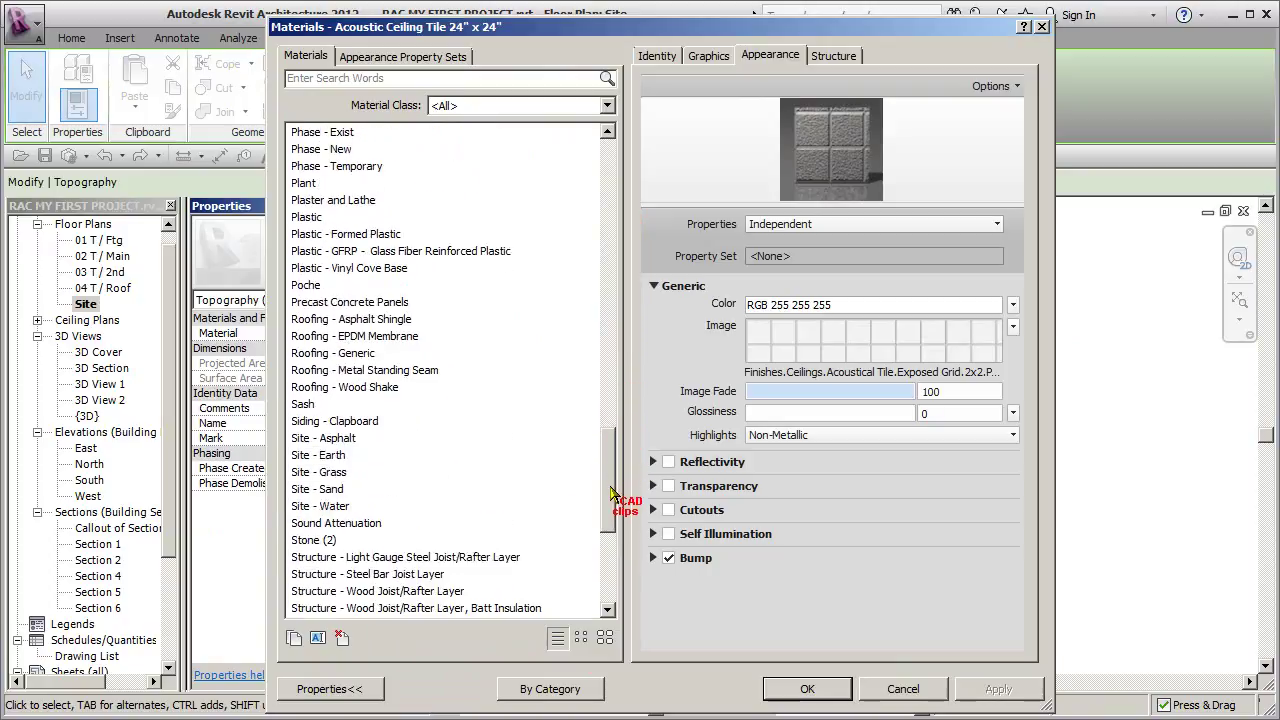
click(325, 439)
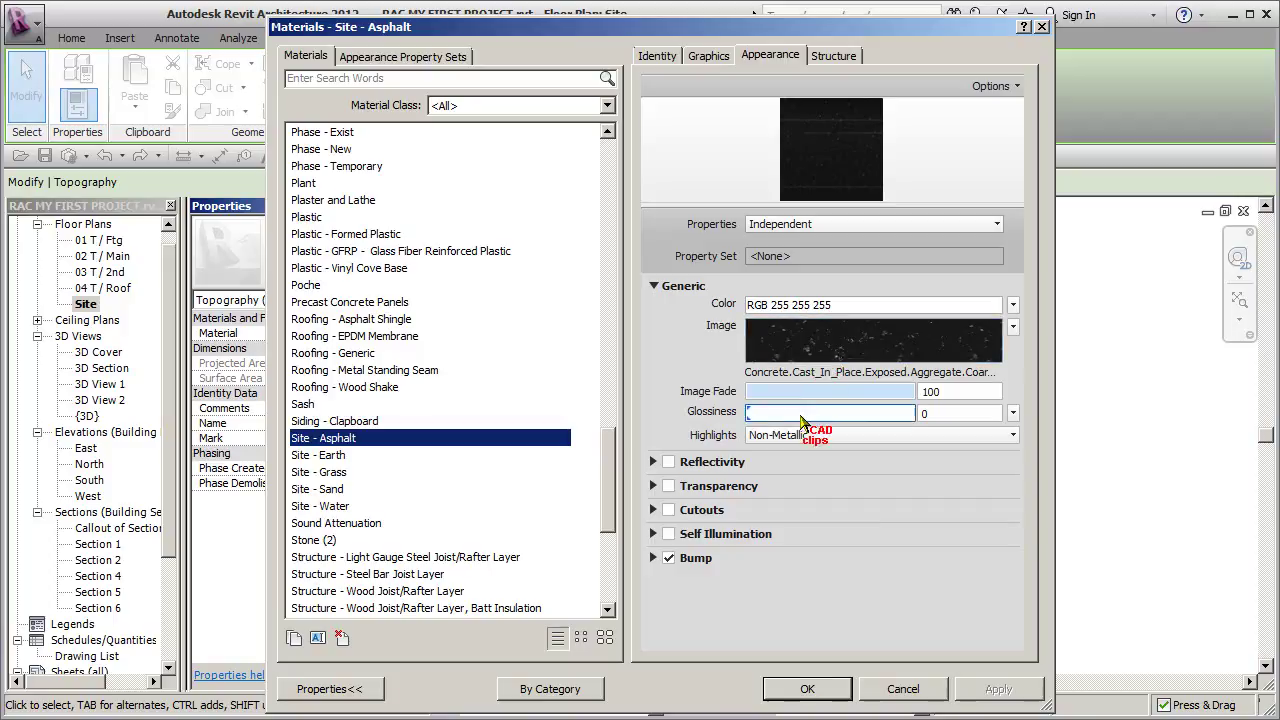
click(800, 690)
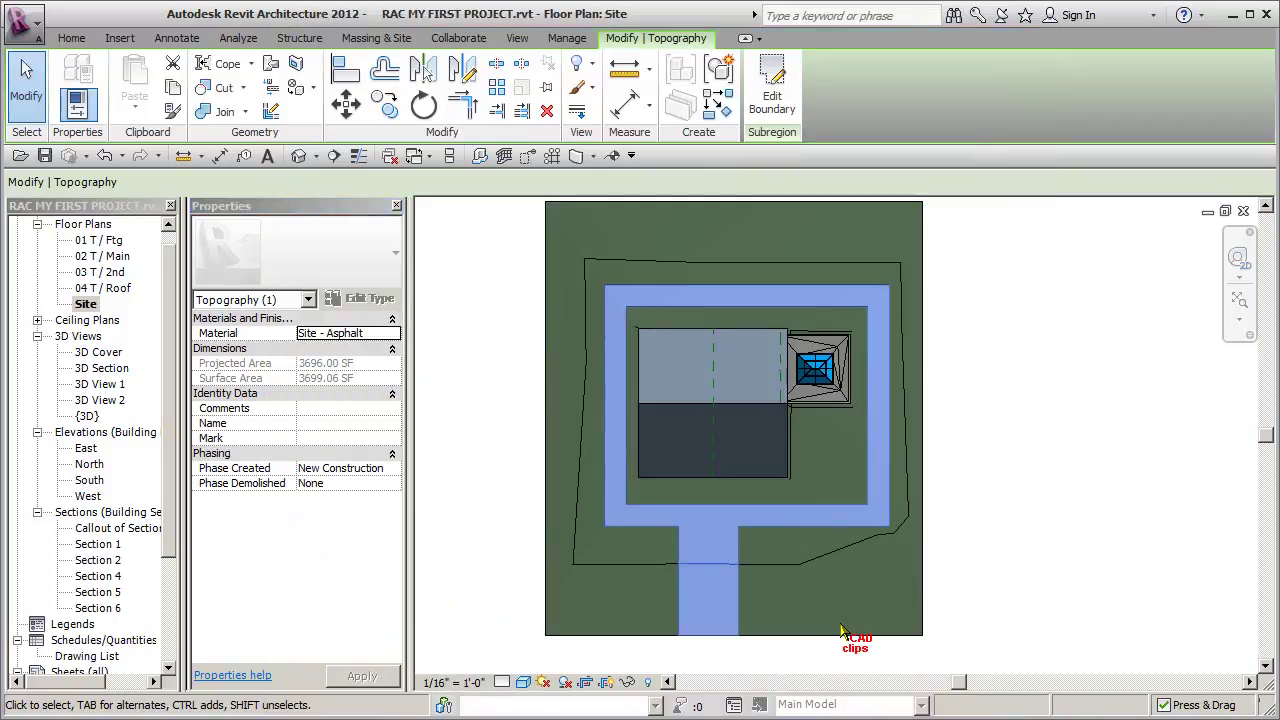
click(965, 540)
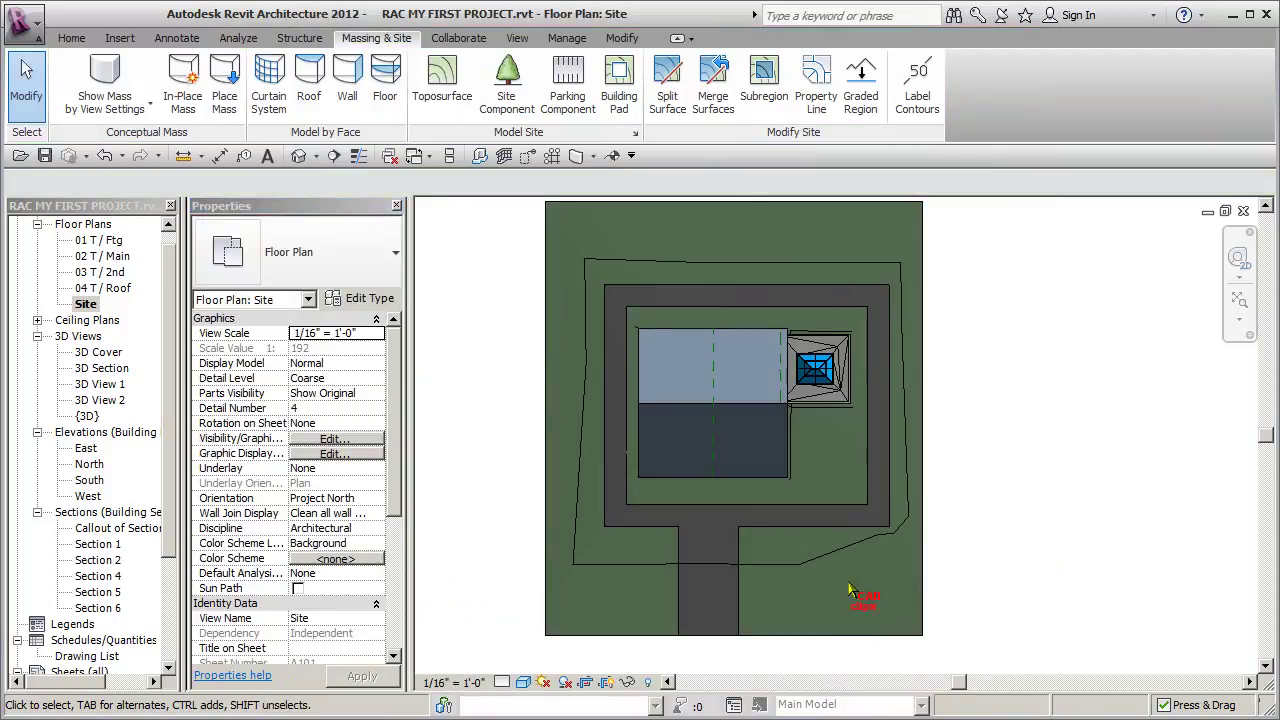
- Open the 3D Cover view and set its visual style to Shaded to show the site materials
double_click(105, 353)
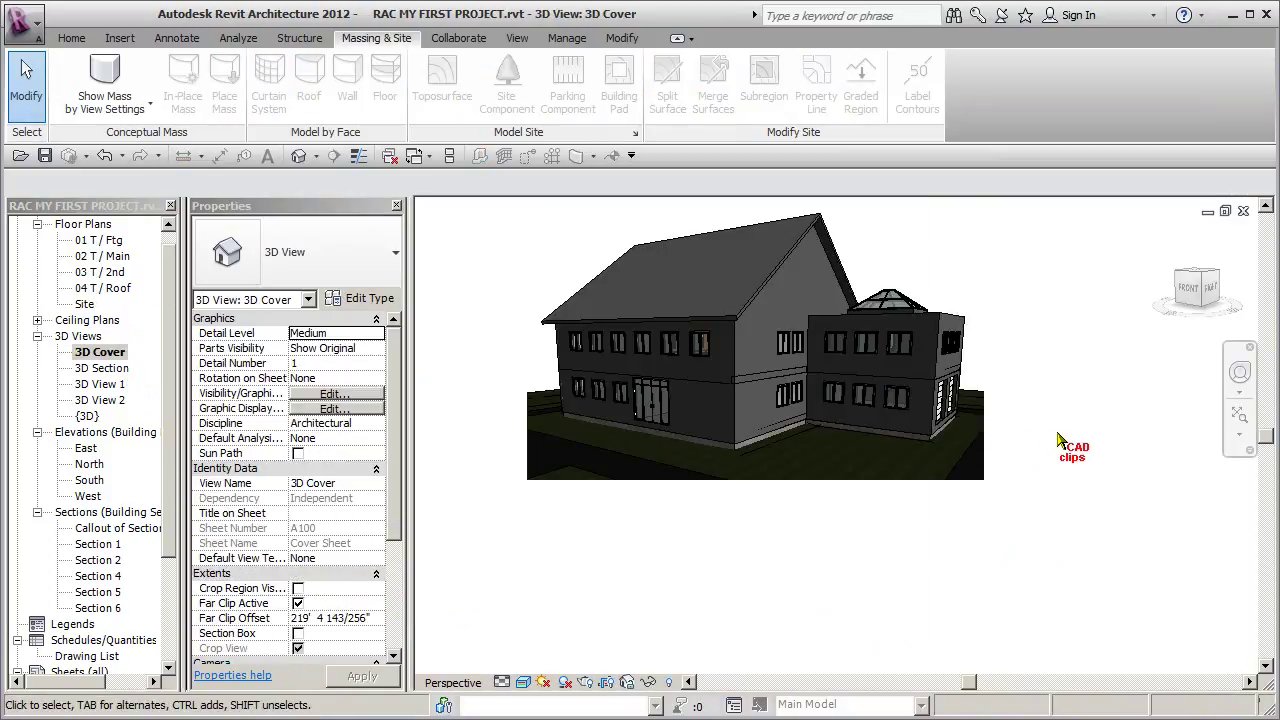
click(782, 485)
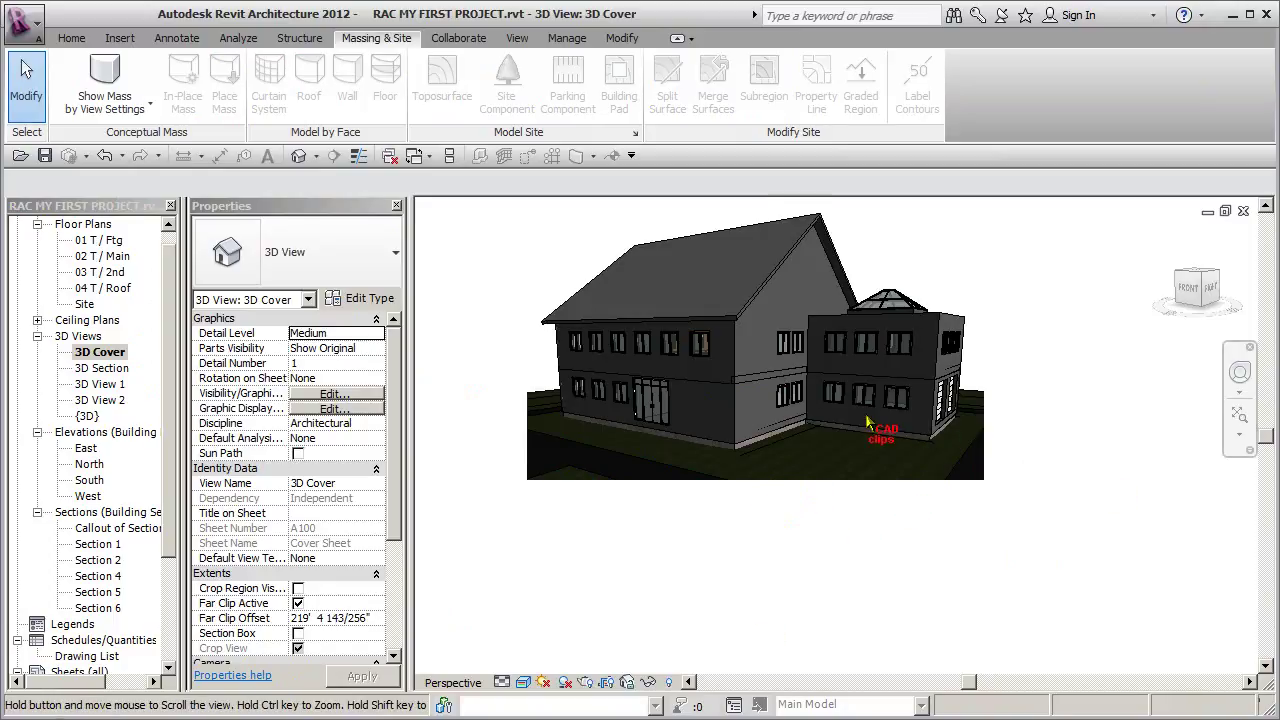
scroll(817, 447, up, 3)
middle_drag(817, 447, 863, 461)
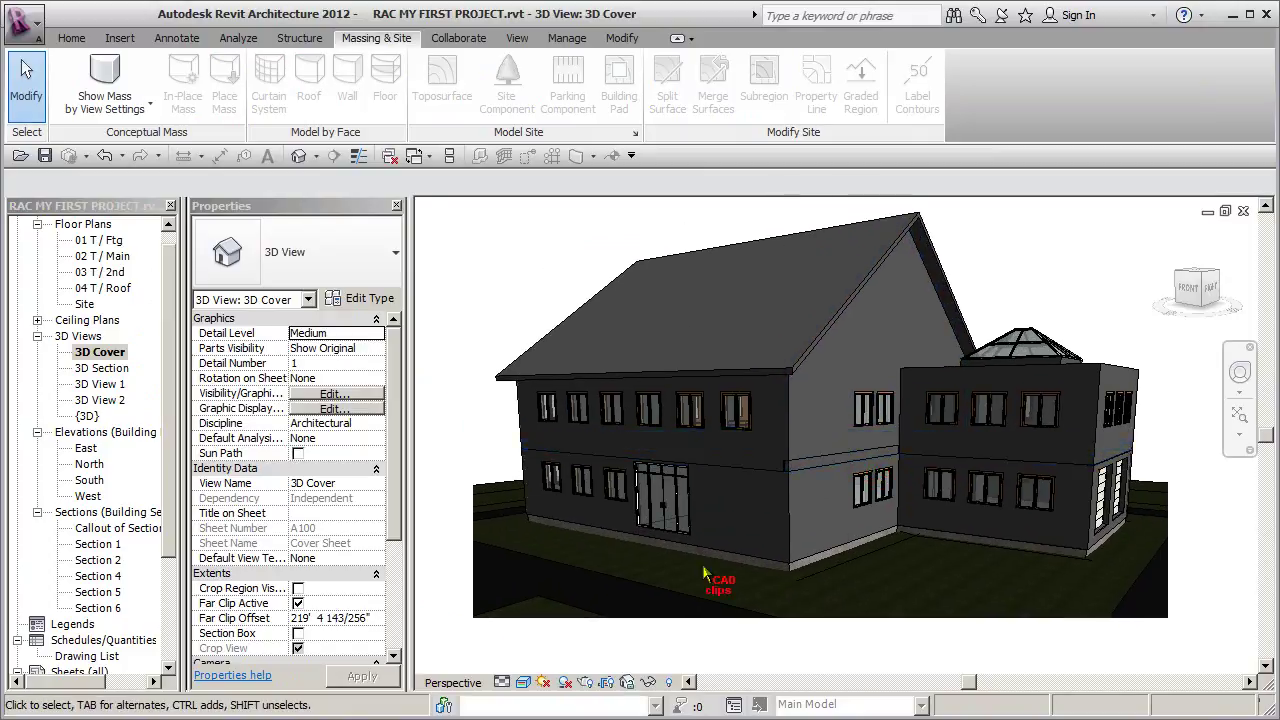
click(523, 682)
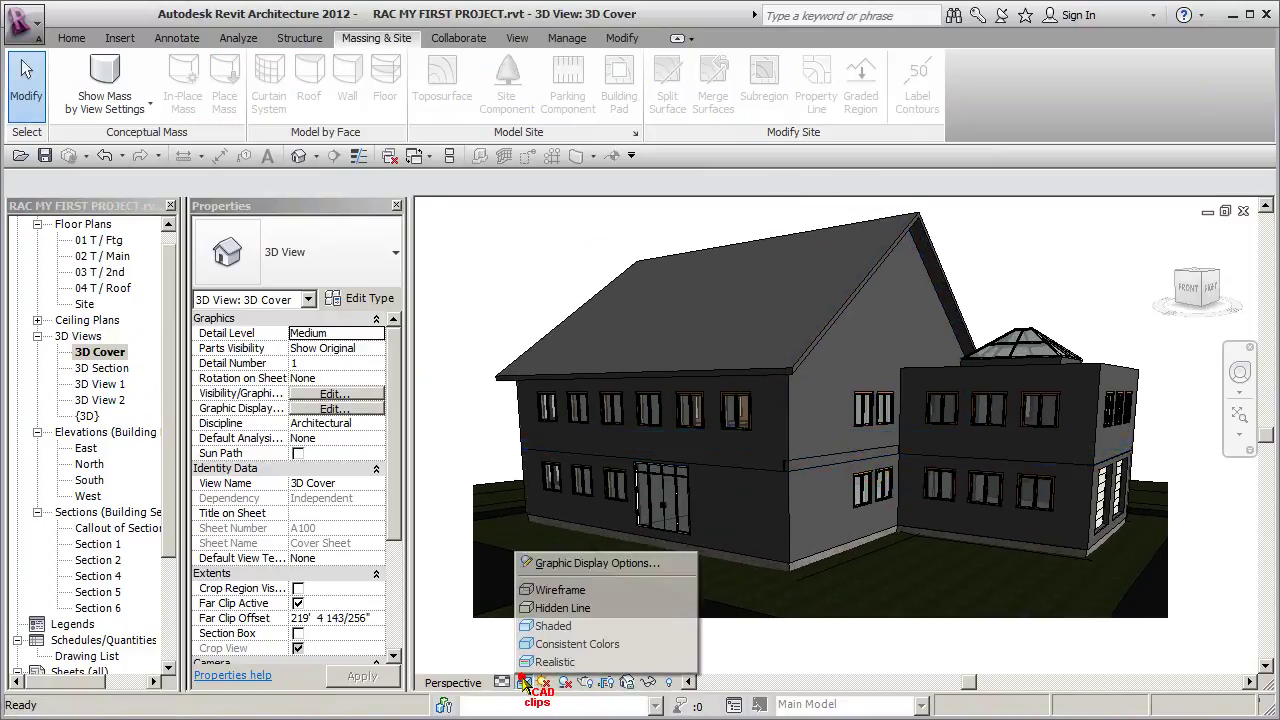
click(553, 625)
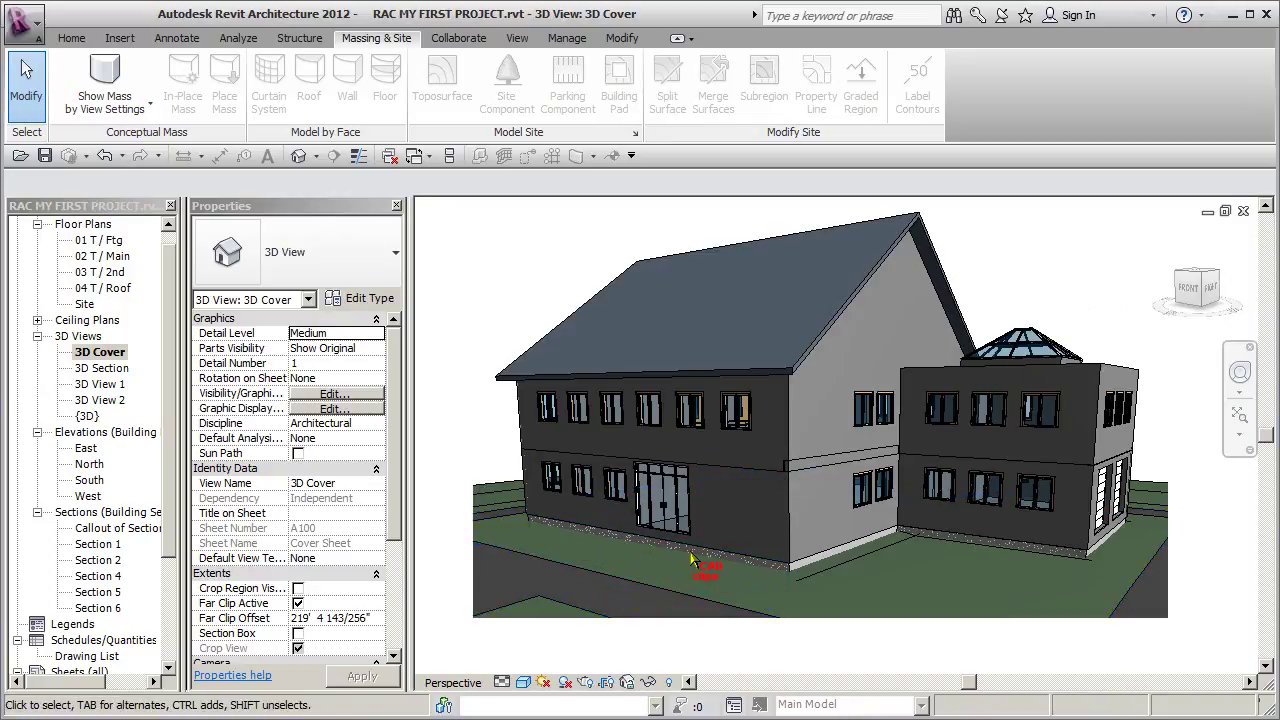
- From the Site plan, open the asphalt subregion's boundary for editing and show the sketch in the 02 T / Main floor plan
double_click(84, 304)
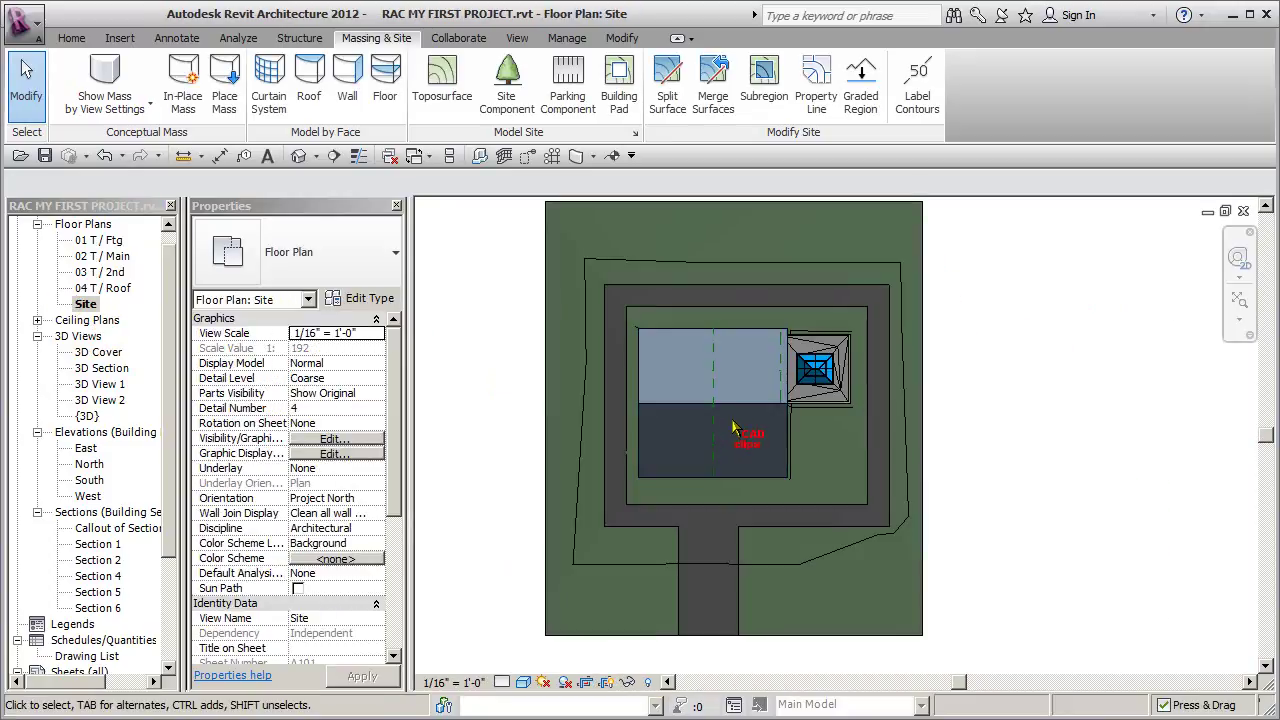
click(758, 514)
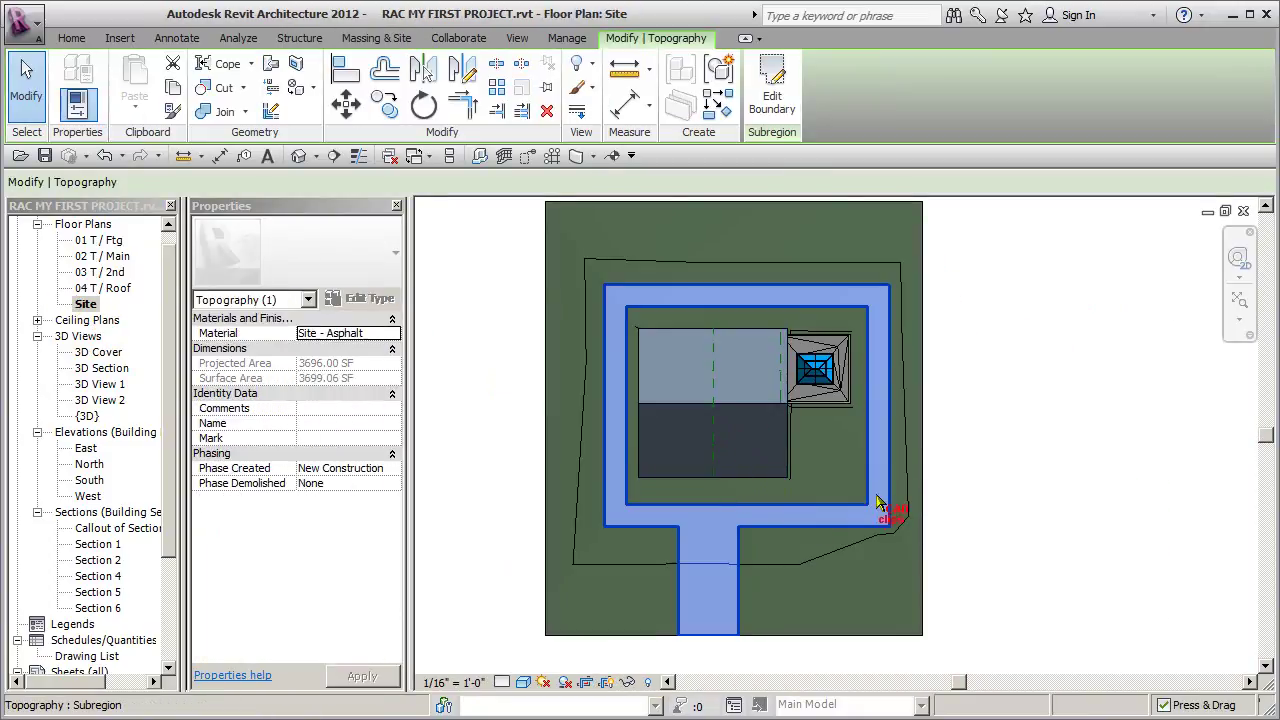
click(772, 95)
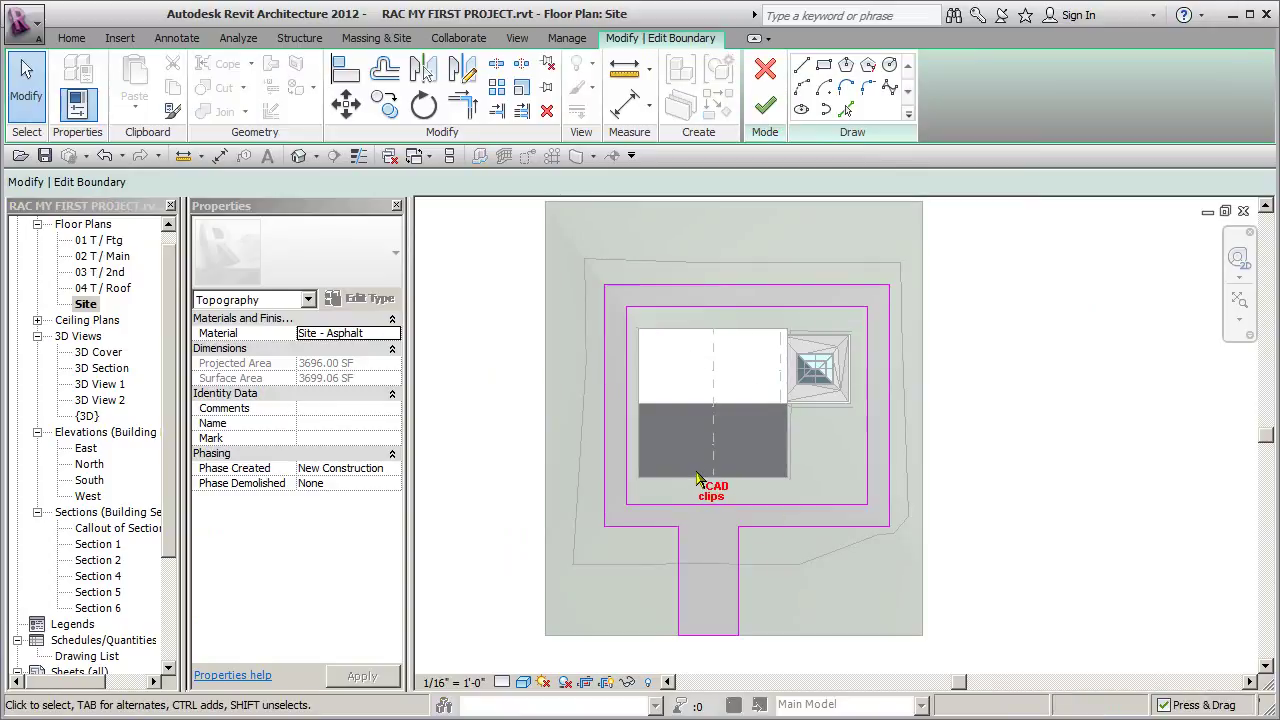
double_click(104, 256)
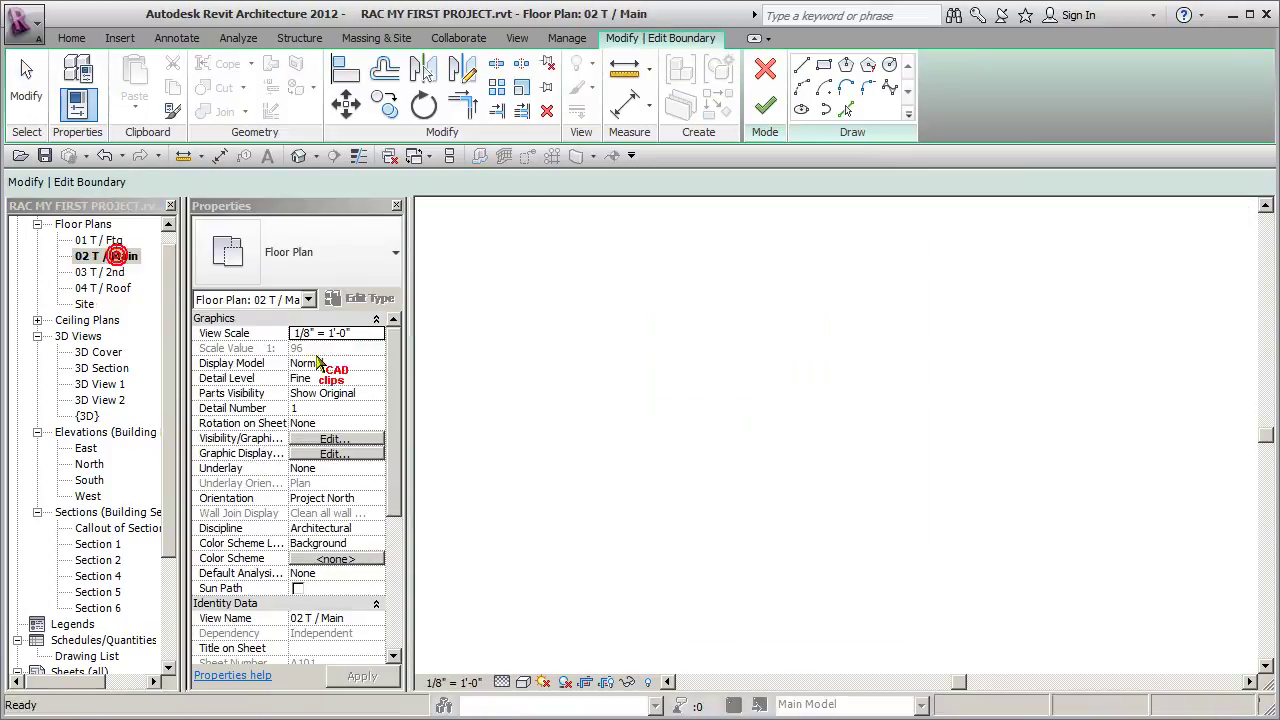
scroll(780, 545, down, 4)
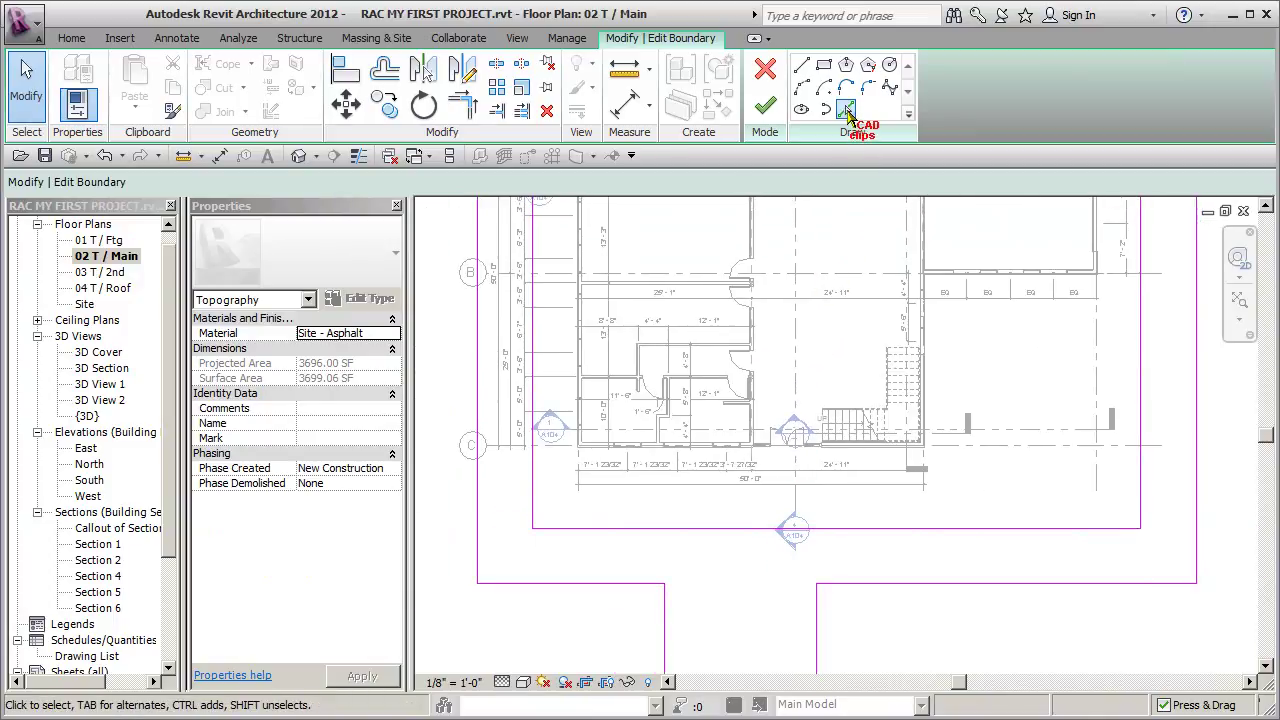
- Add a boundary line by picking the outer face of the building's front wall along grid C
click(847, 111)
scroll(748, 455, up, 1)
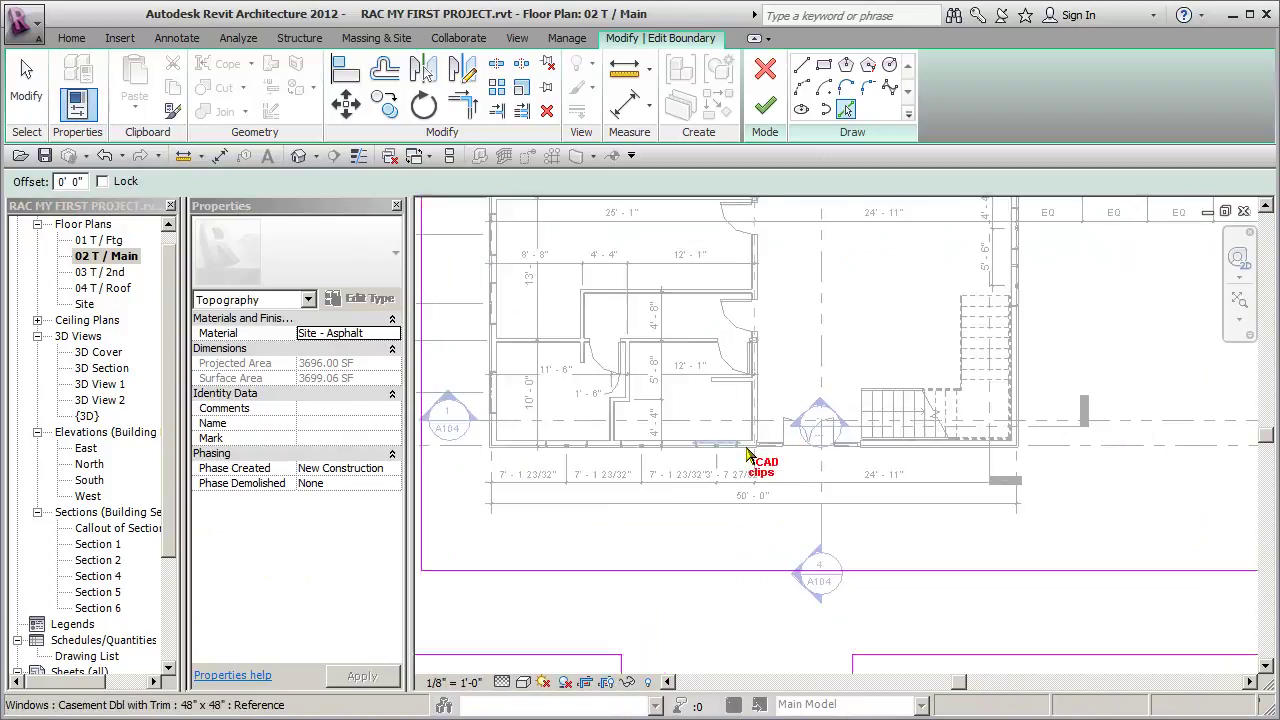
scroll(748, 455, up, 3)
scroll(760, 440, down, 4)
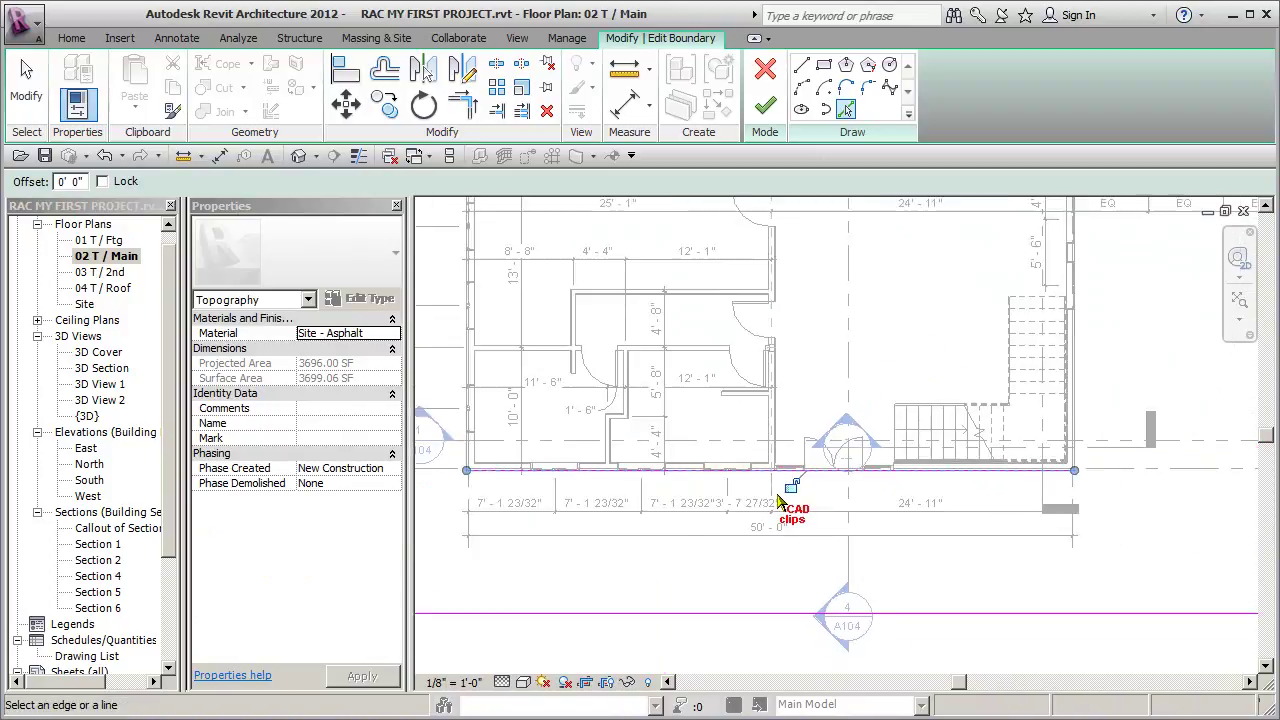
scroll(757, 430, down, 1)
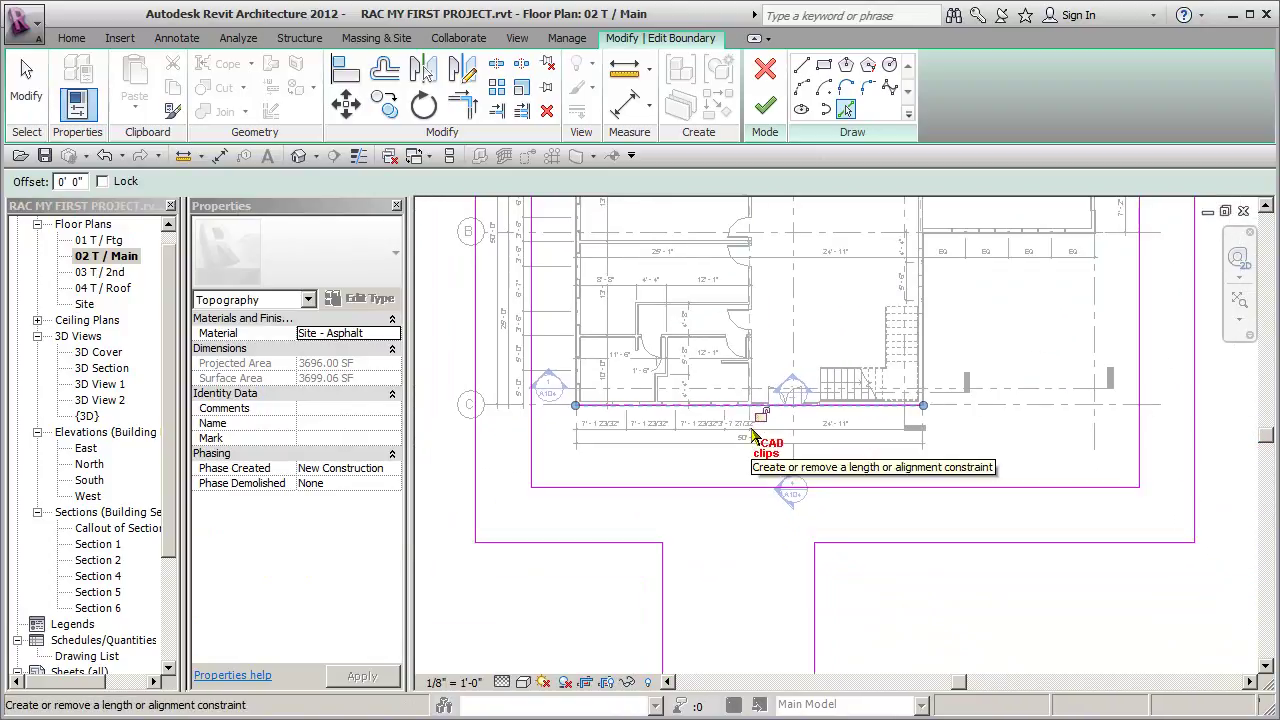
key(Escape)
- Extend both driveway edge lines across the road up to the front wall line
click(814, 572)
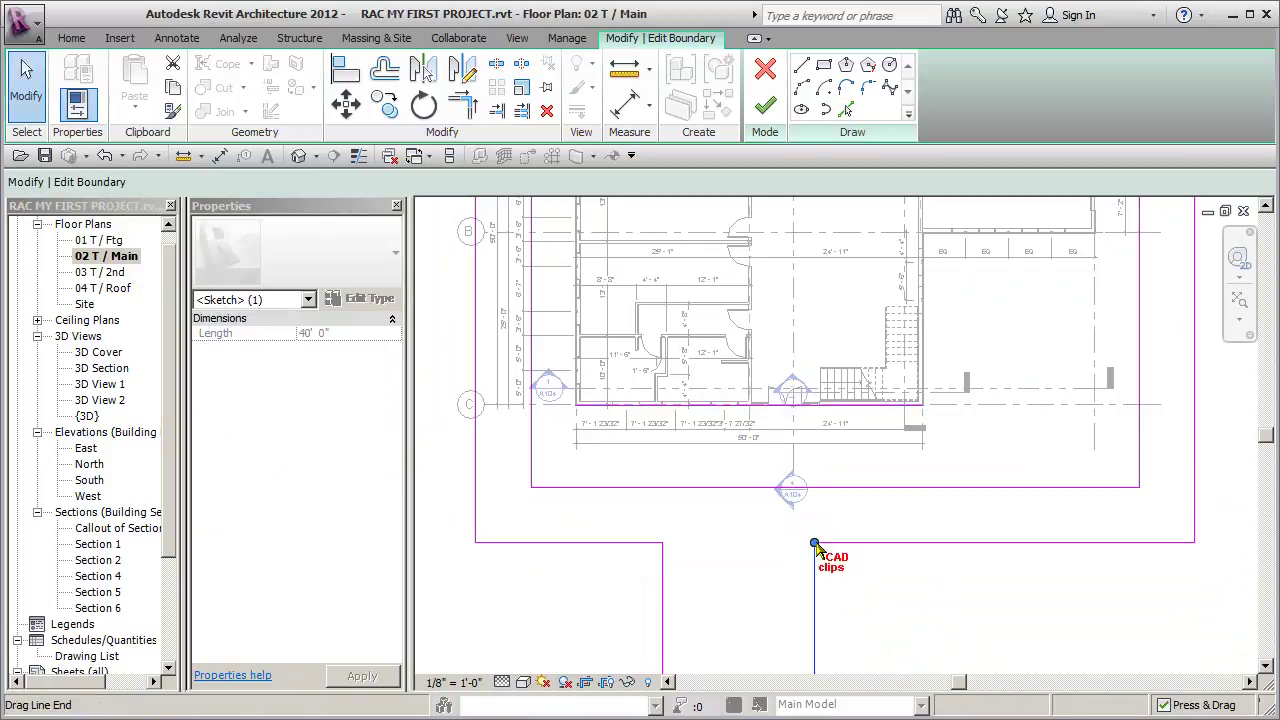
drag(813, 554, 814, 423)
drag(811, 542, 815, 348)
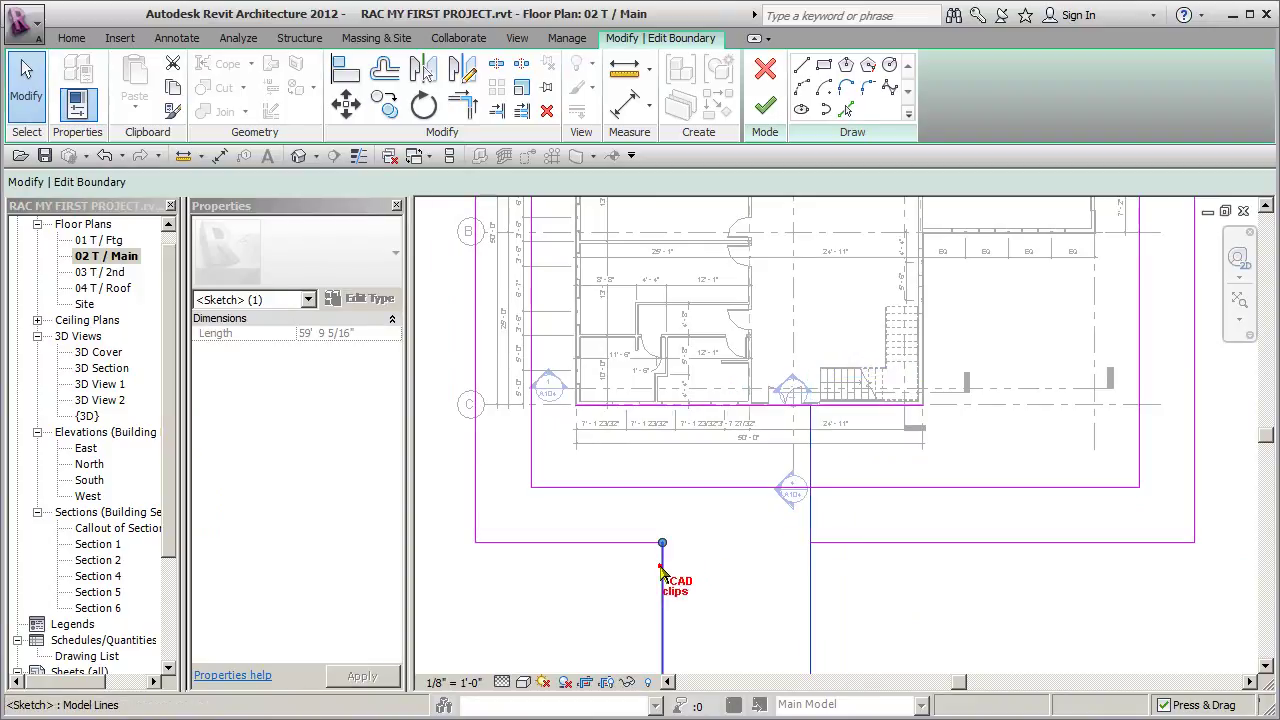
drag(662, 543, 664, 410)
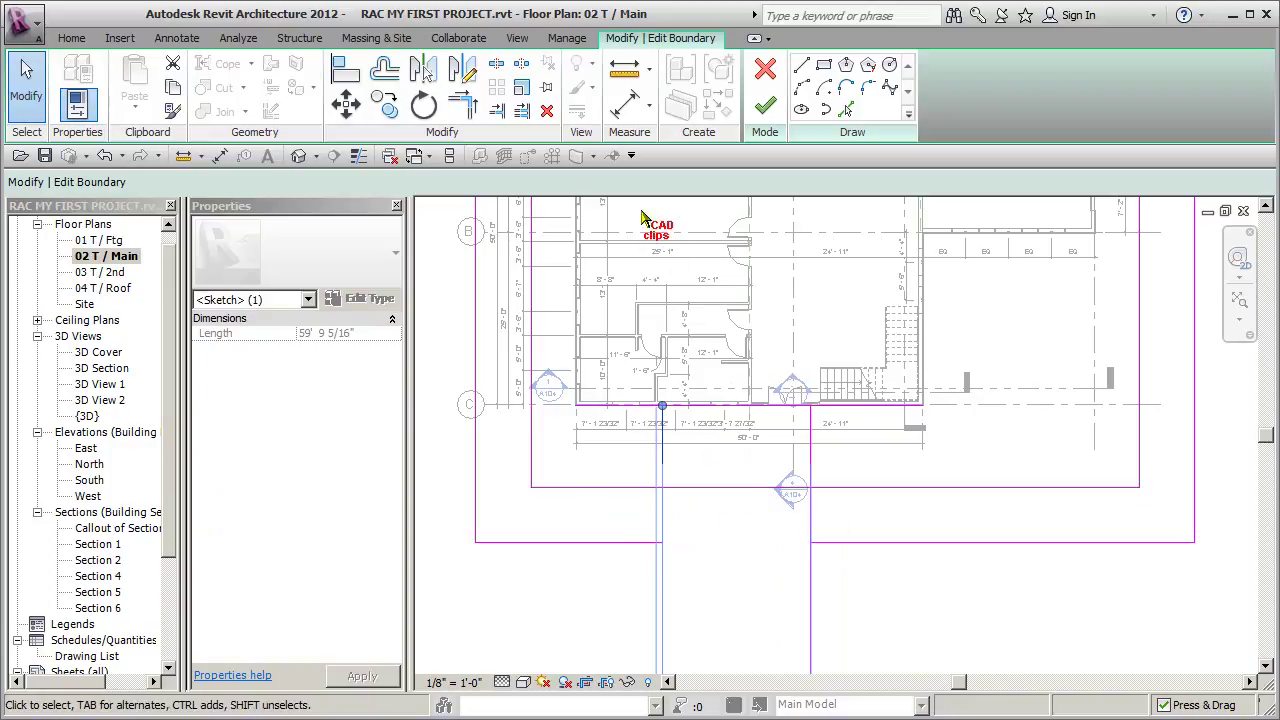
- Split the front wall line between the driveway edges and trim both of its pieces to the driveway edges
click(496, 66)
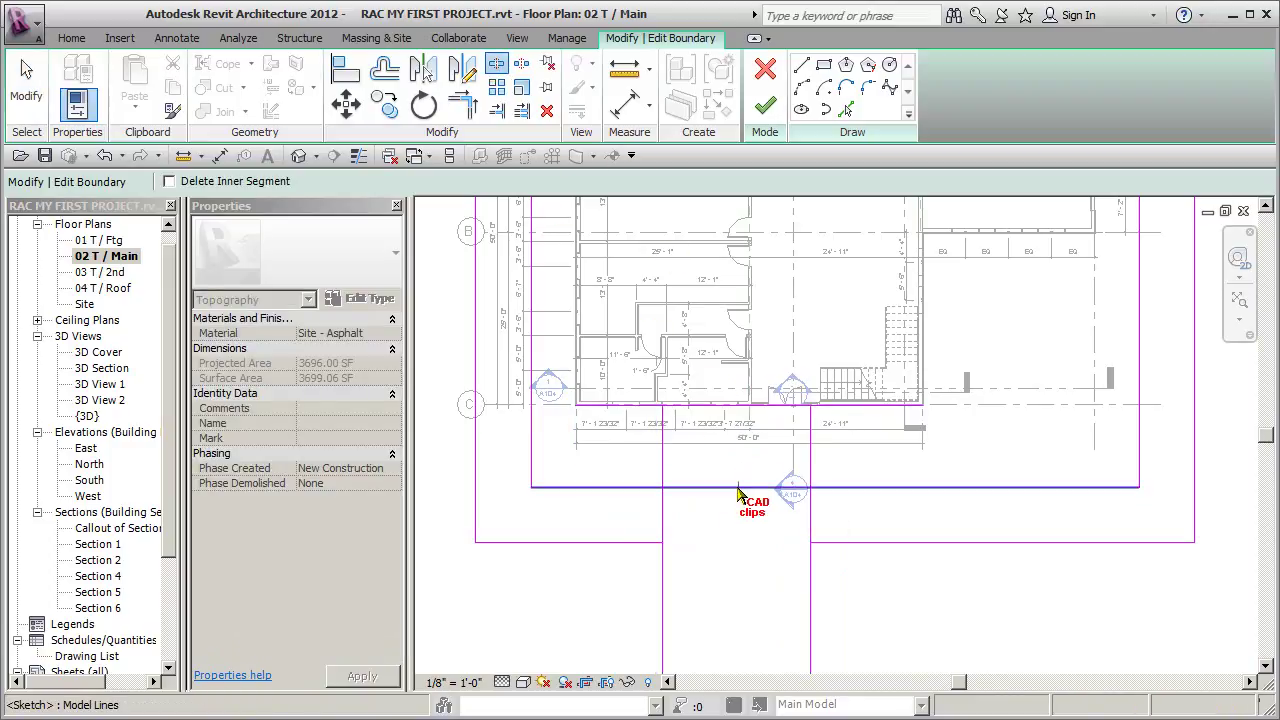
click(743, 407)
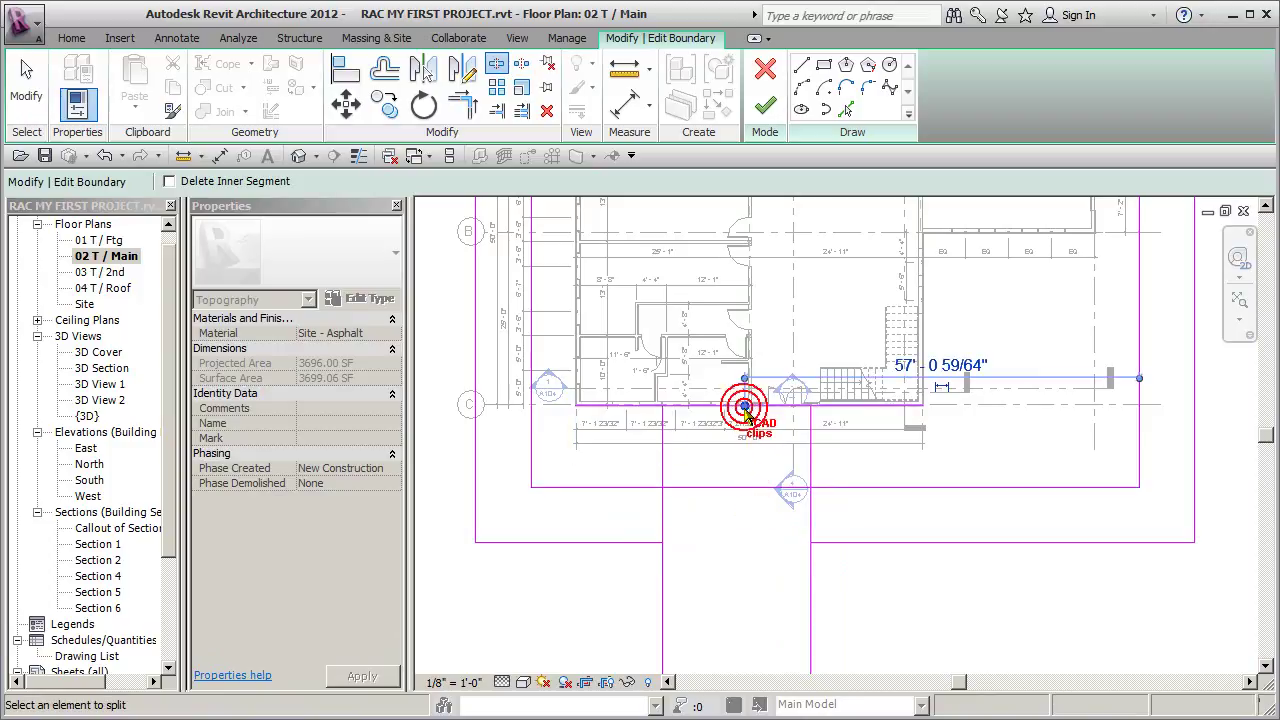
click(462, 104)
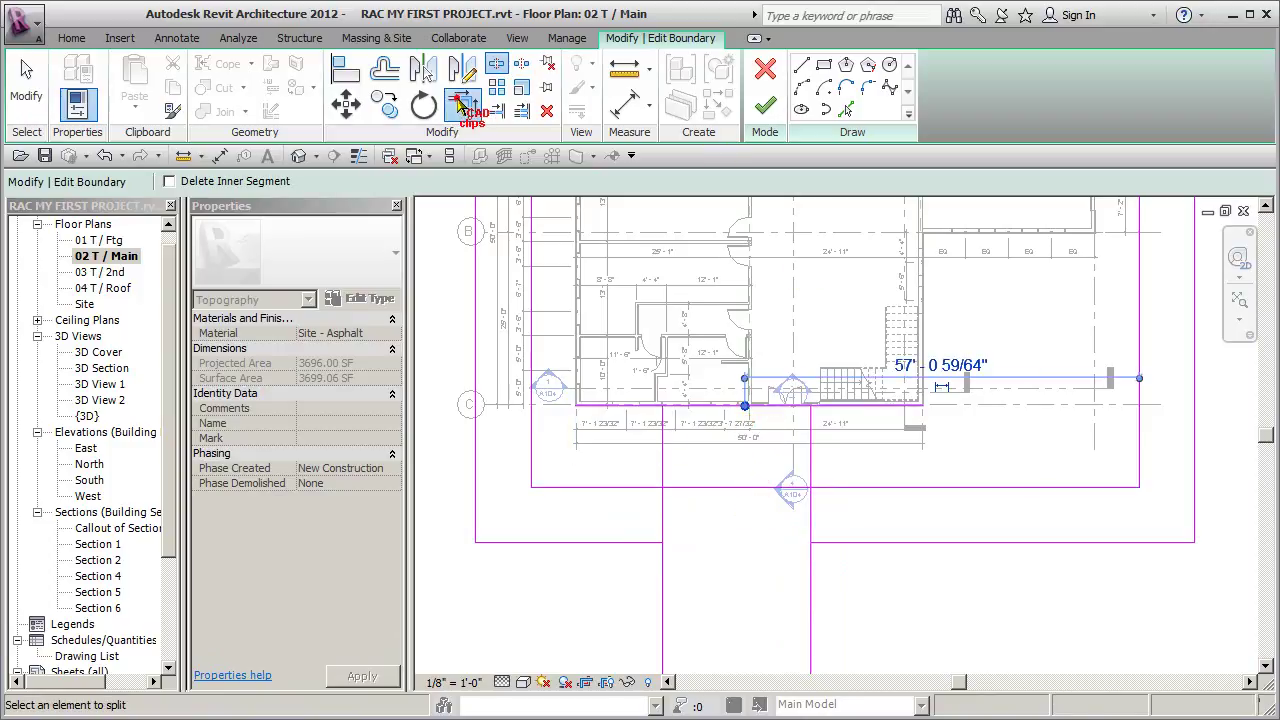
click(683, 408)
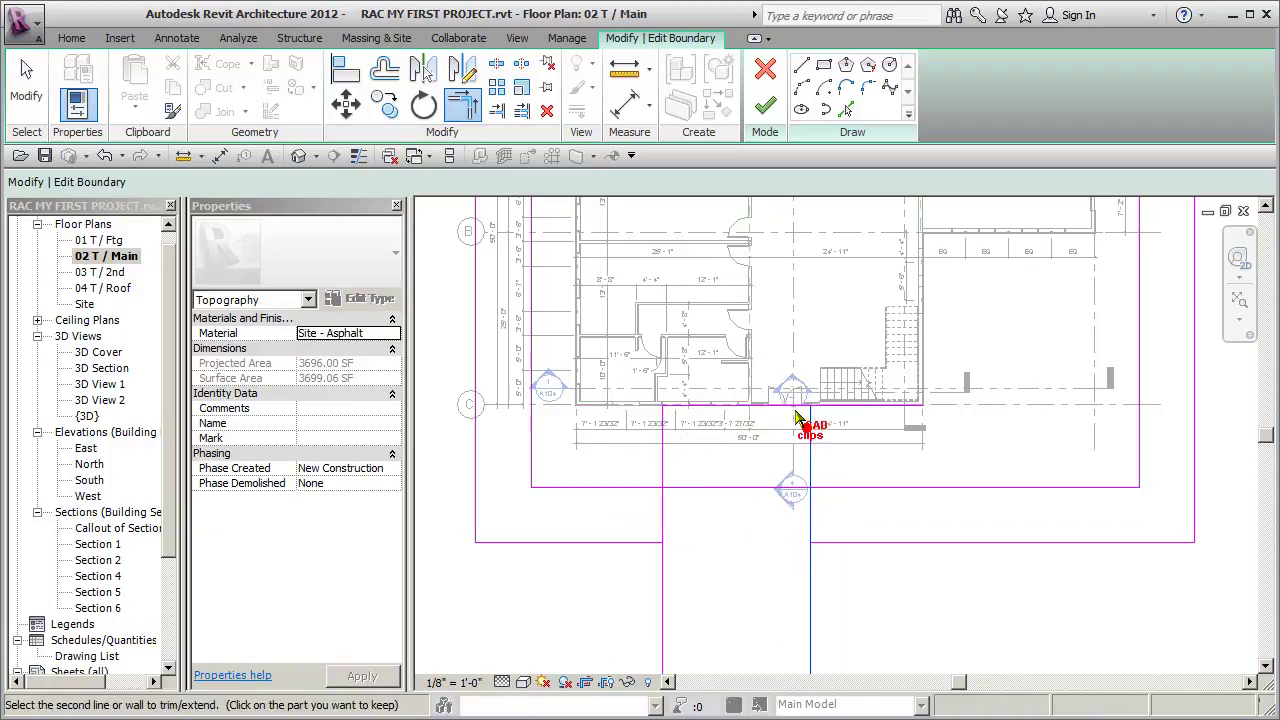
click(808, 458)
key(Escape)
key(Escape)
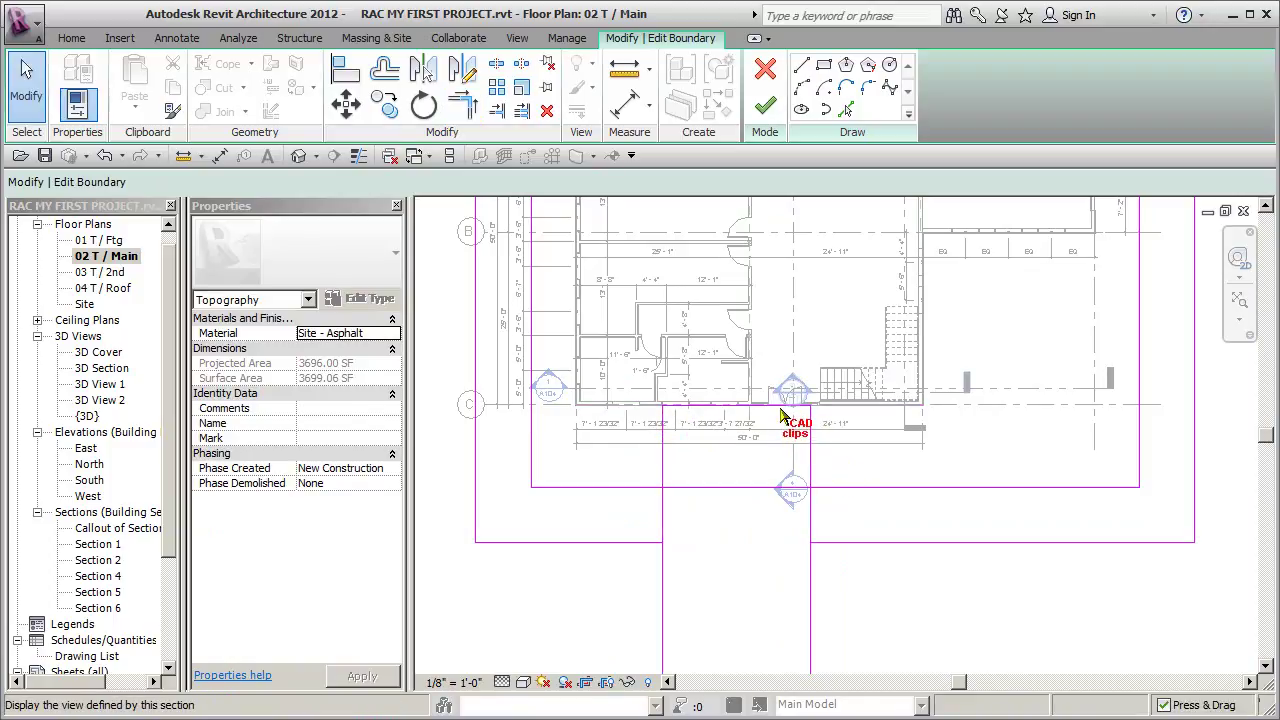
- Delete the short split segment at the entrance and trim the remaining wall line to the right driveway edge
click(768, 406)
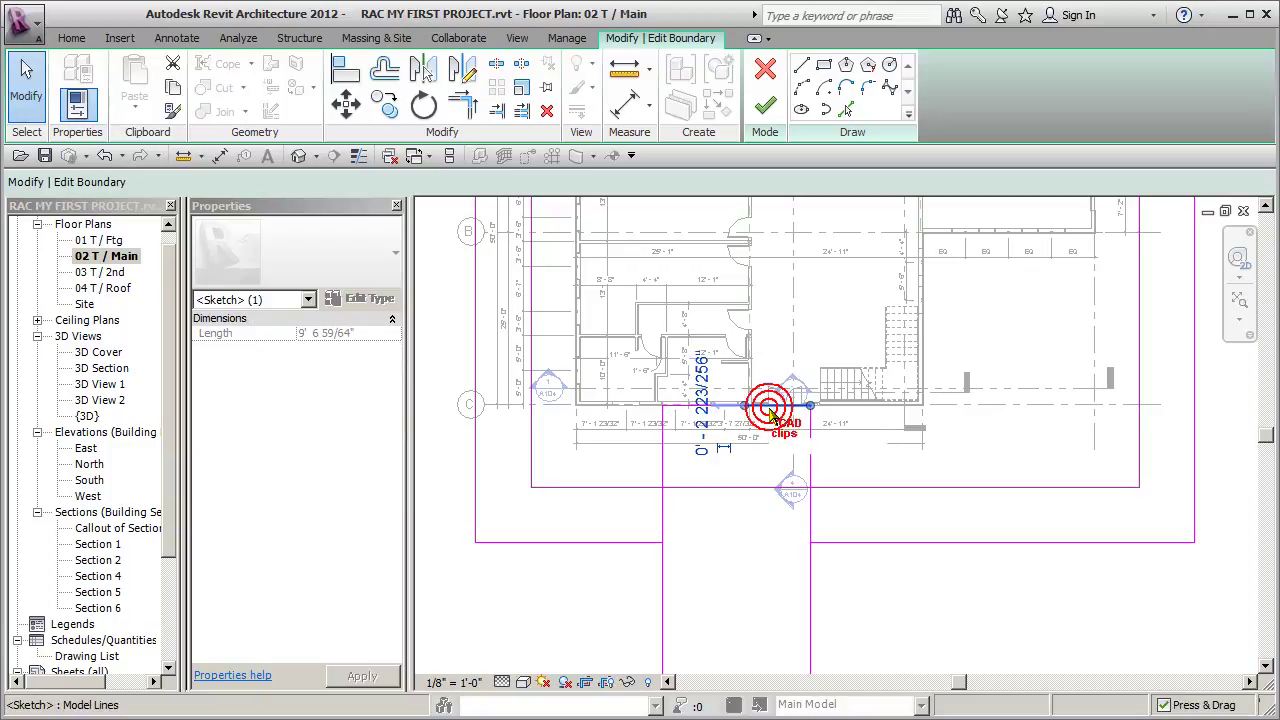
key(Delete)
click(462, 103)
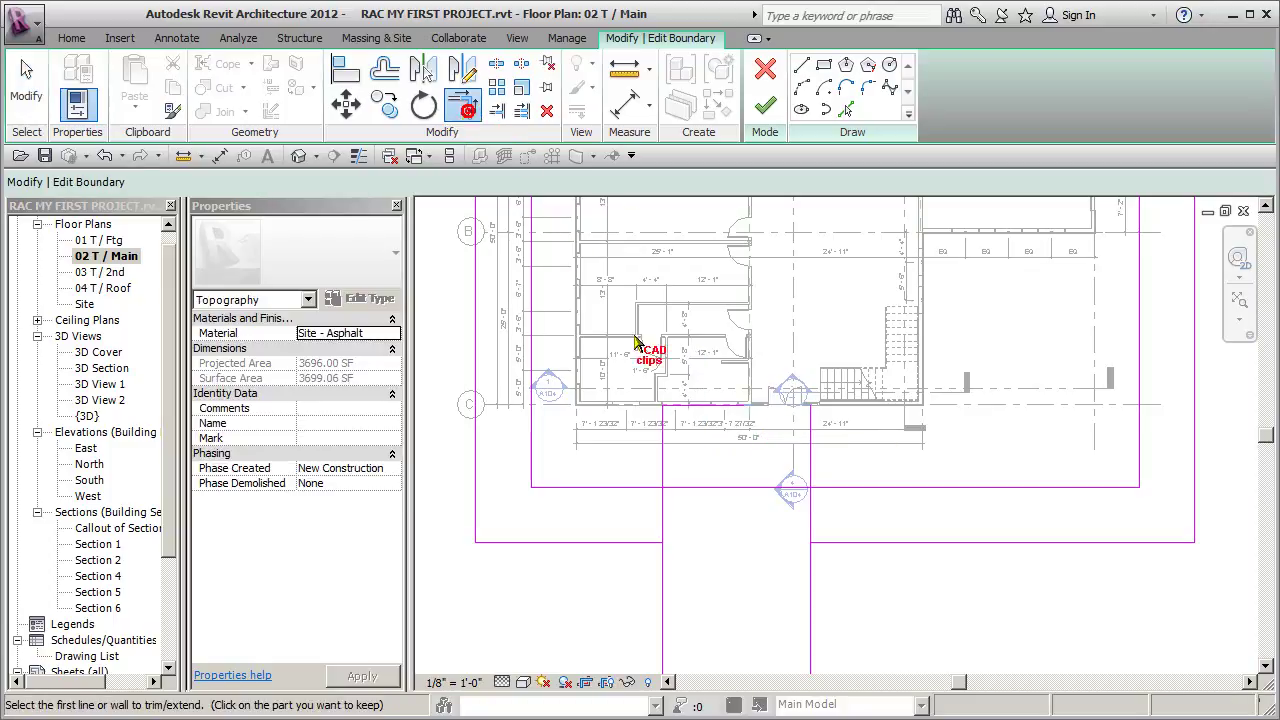
click(699, 403)
click(811, 420)
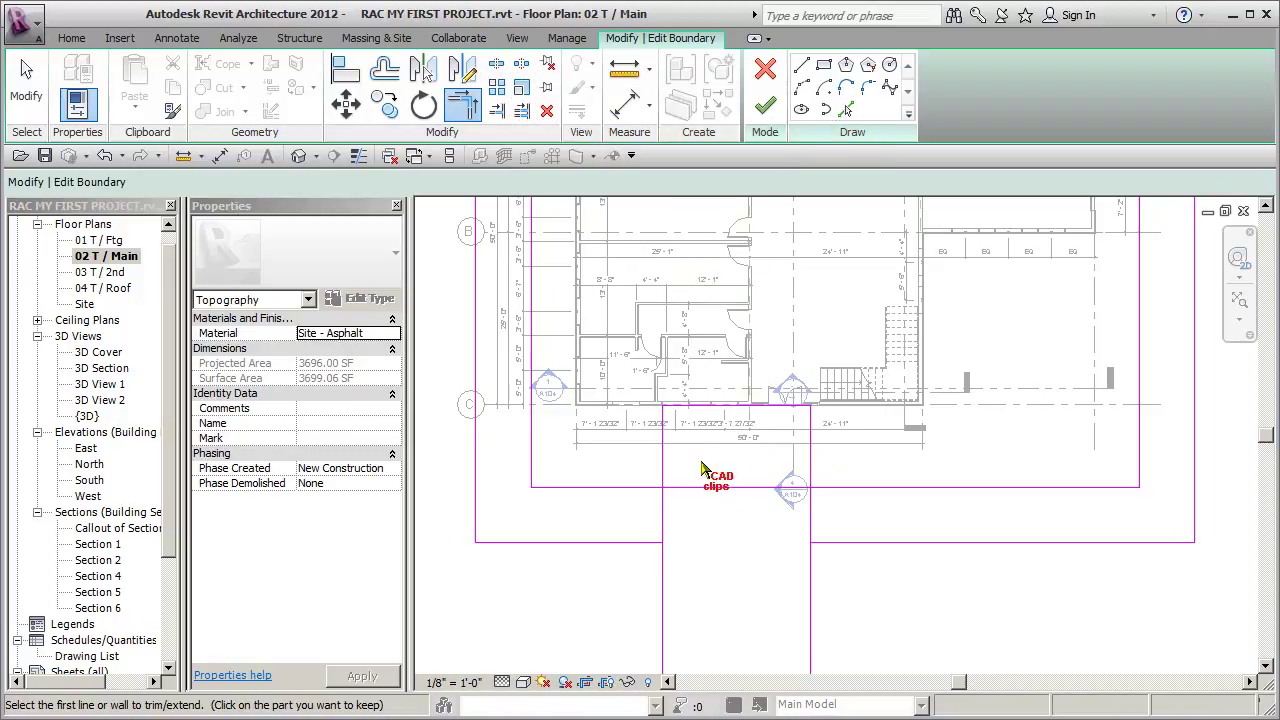
- Split the inner road line between the driveway edges and both driveway edges between the inner and outer road lines
click(496, 68)
click(732, 488)
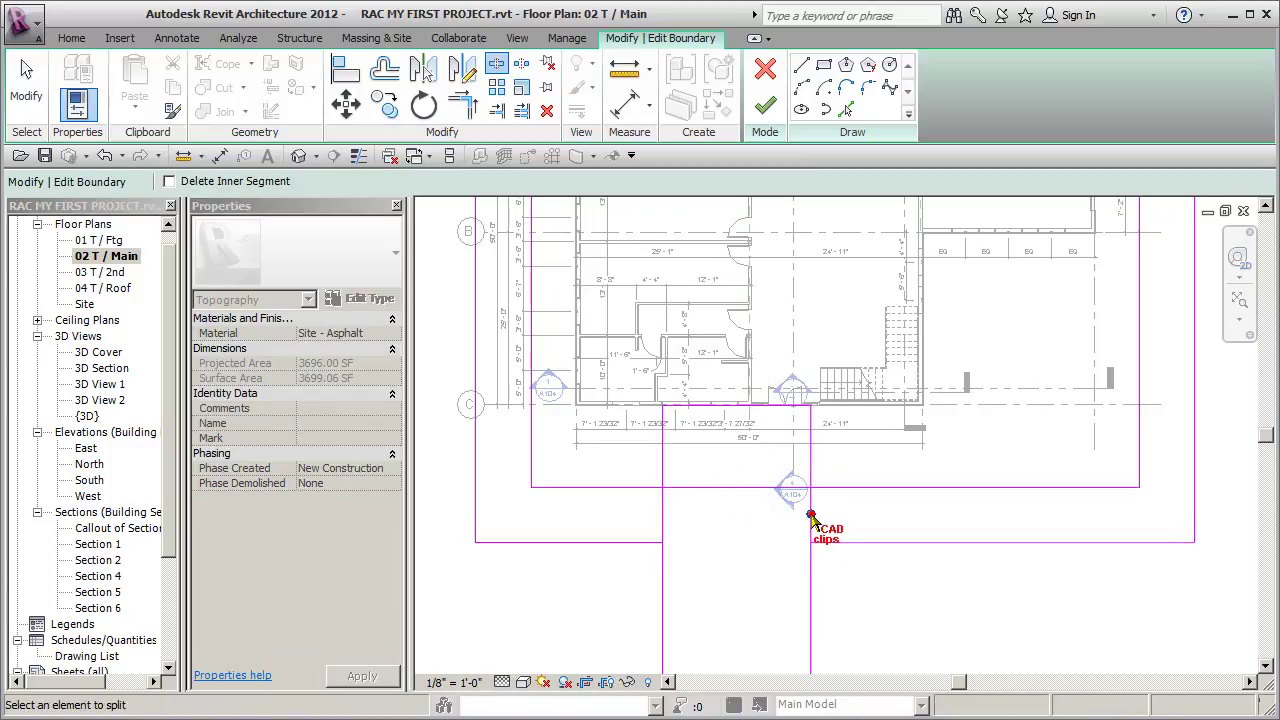
click(662, 517)
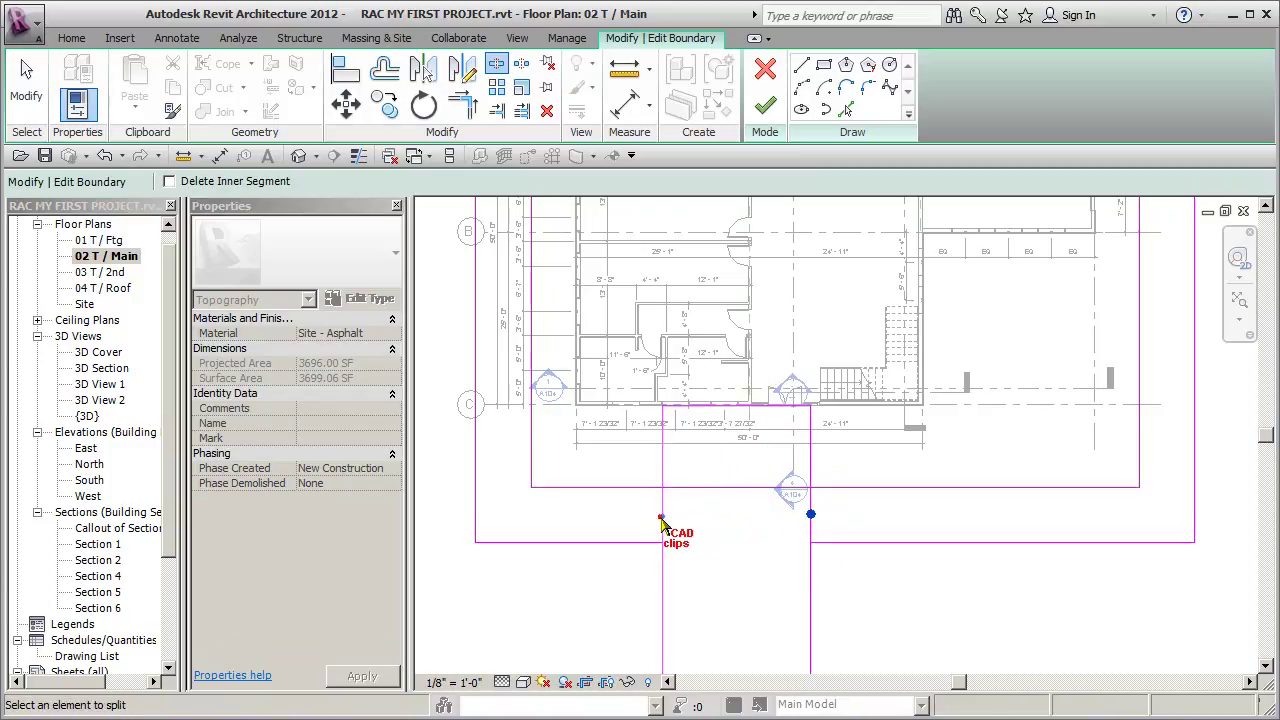
- Trim the split driveway edges to the inner and outer road lines so the driveway opens into the road on both sides
click(462, 103)
click(627, 490)
click(662, 425)
click(811, 450)
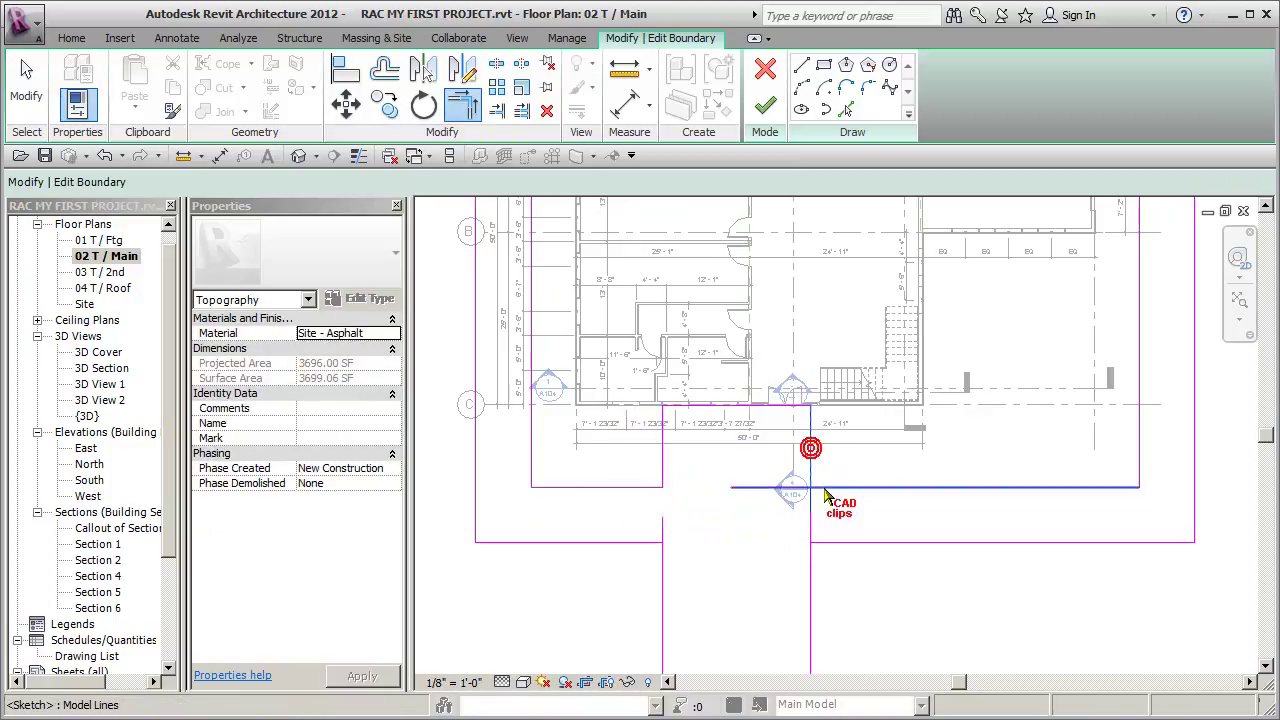
click(823, 488)
click(829, 543)
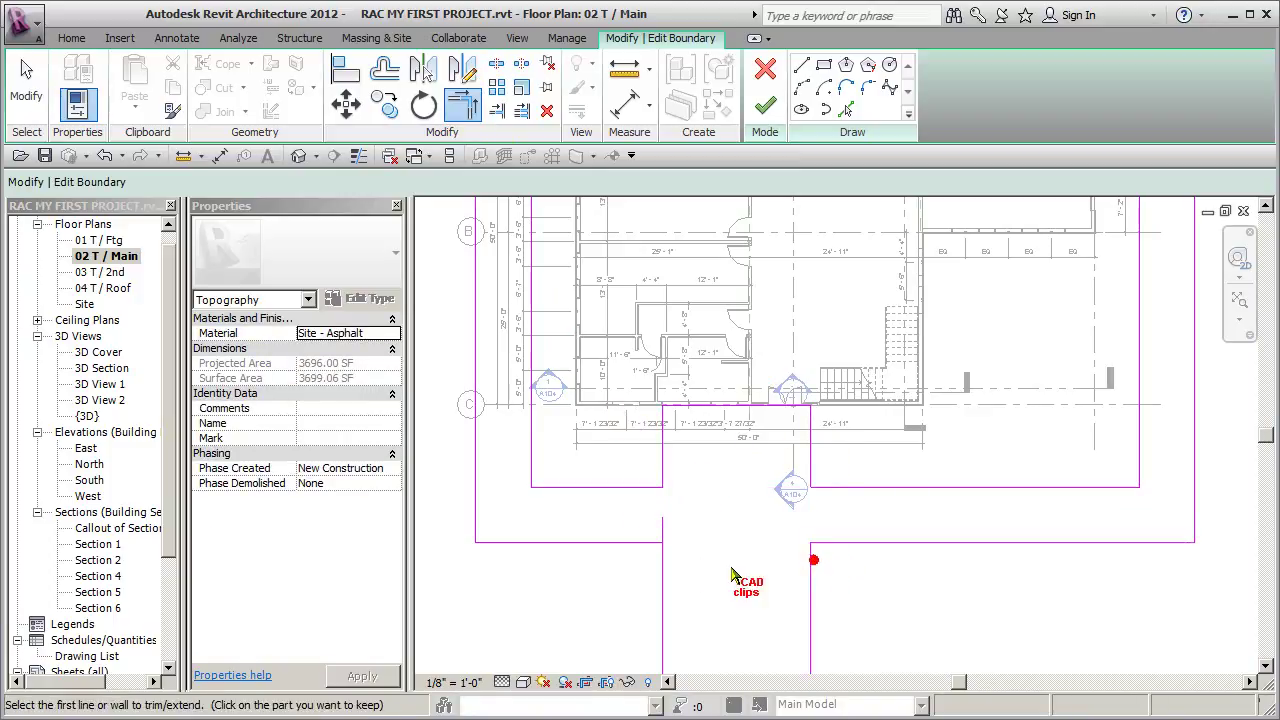
click(645, 543)
- Examine the edited boundary sketch in the 02 T / Main, 04 T / Roof and 03 T / 2nd plans and the default 3D view
scroll(668, 570, down, 4)
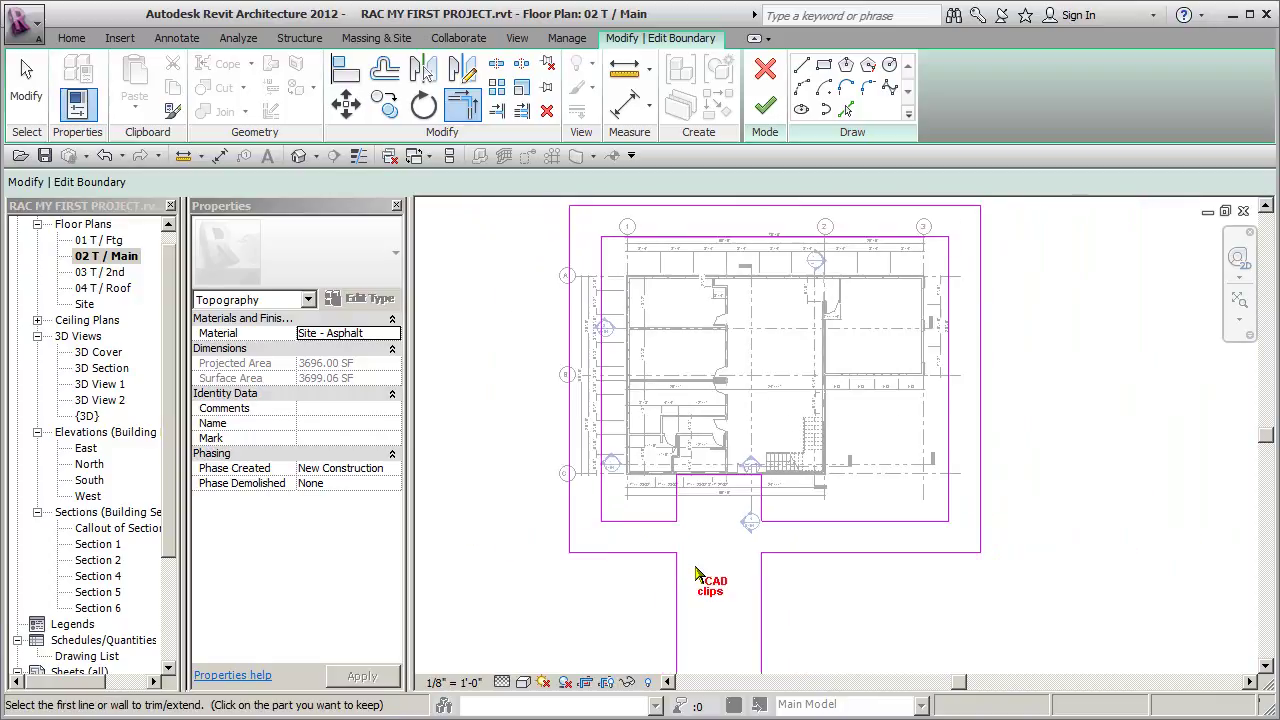
middle_drag(697, 572, 690, 494)
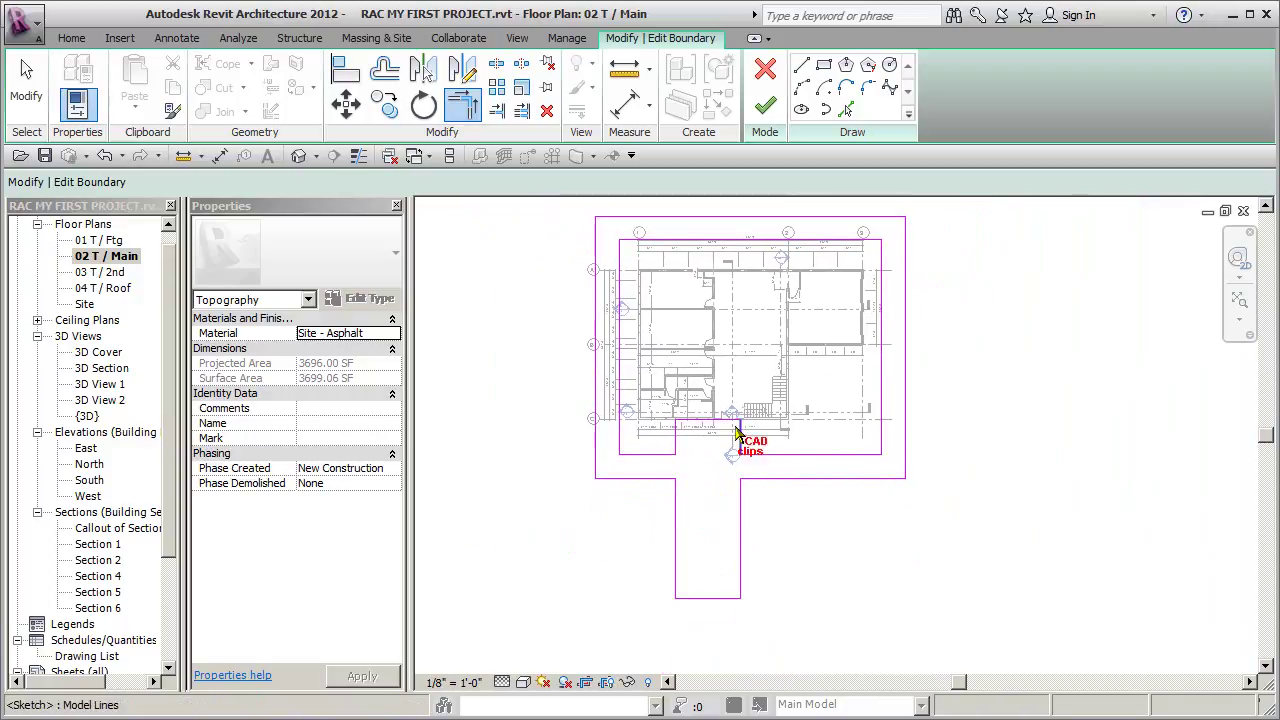
double_click(120, 288)
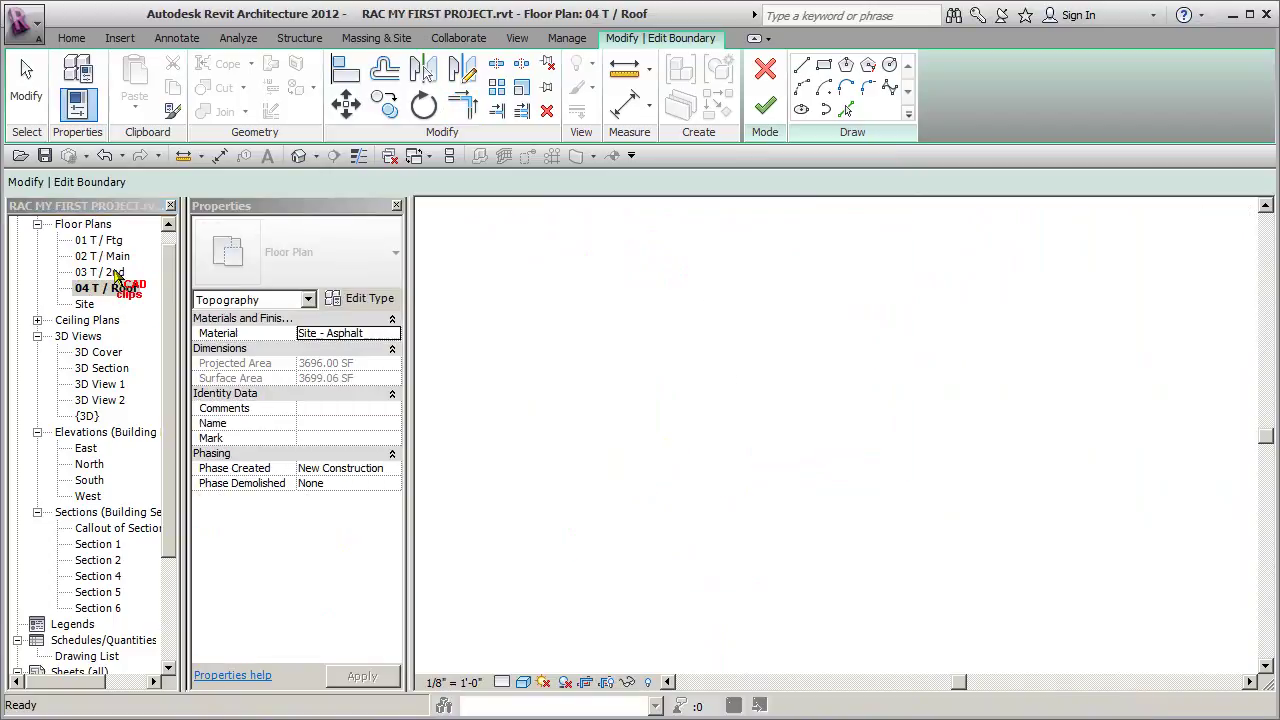
click(114, 273)
double_click(114, 273)
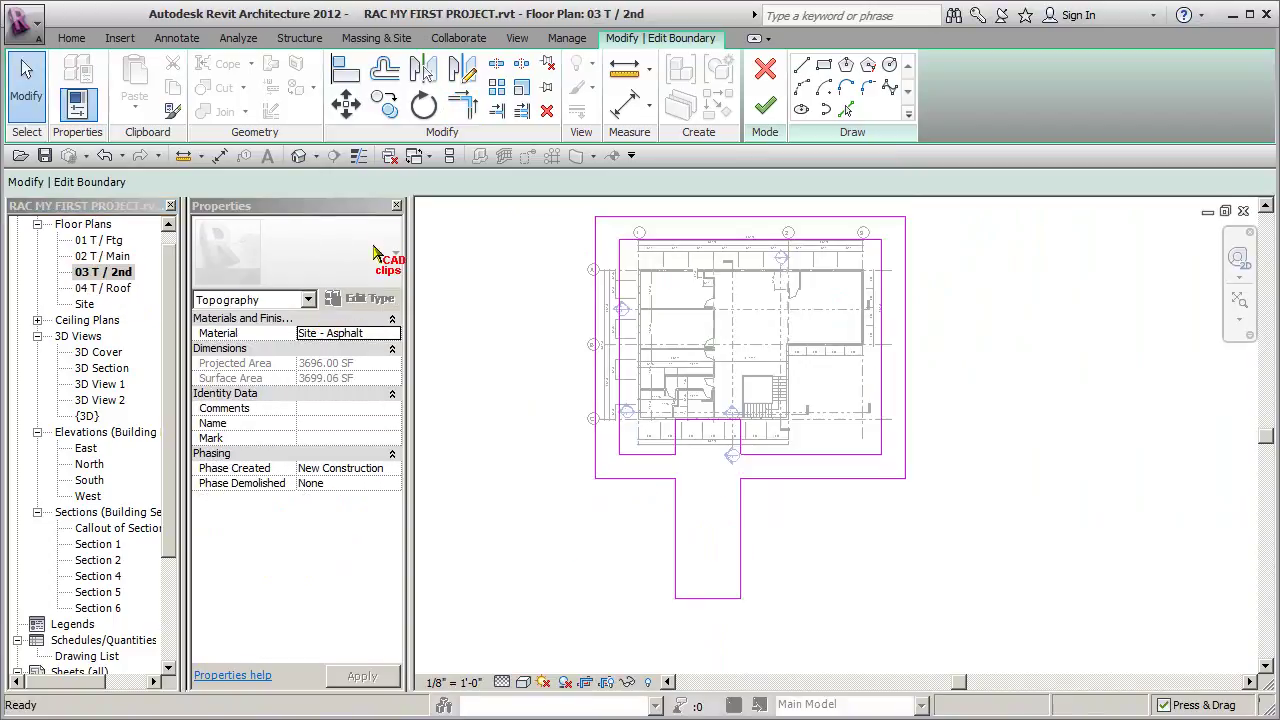
click(298, 156)
shift+middle_drag(966, 571, 942, 537)
scroll(942, 537, up, 3)
scroll(942, 537, up, 2)
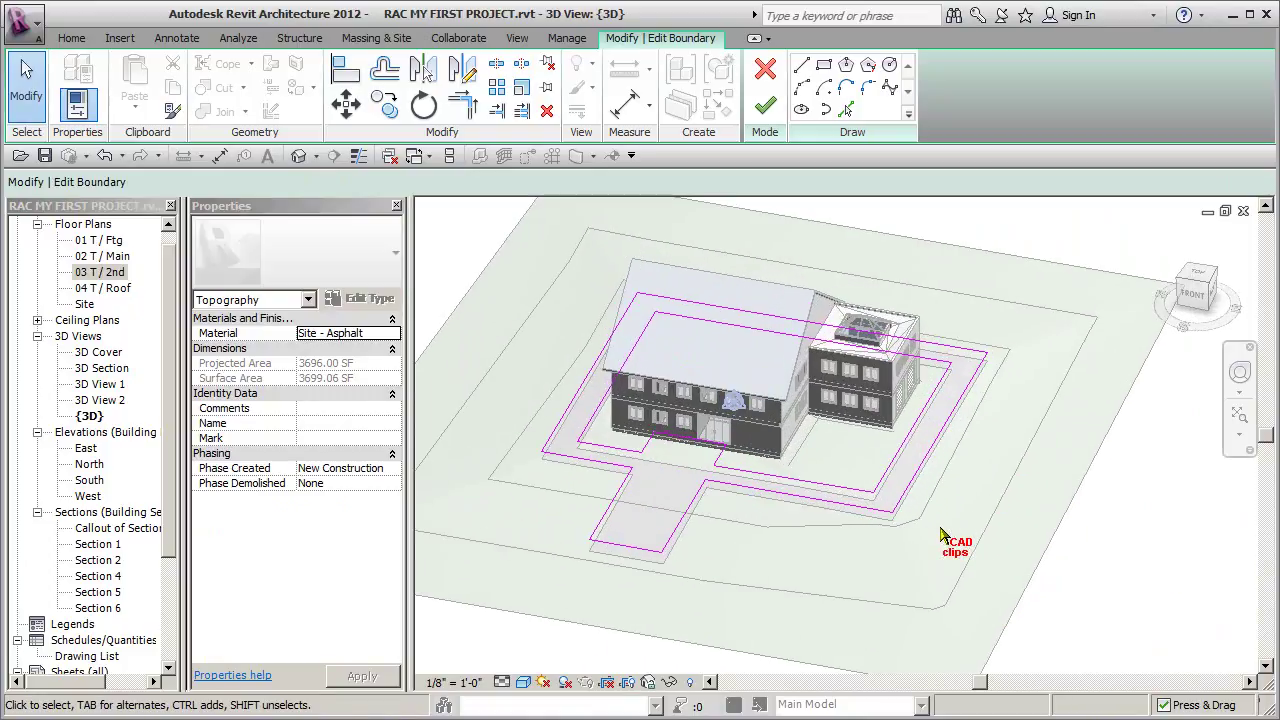
- Return to the Site plan and finish the boundary edit, checking the driveway's extension to the building
double_click(96, 305)
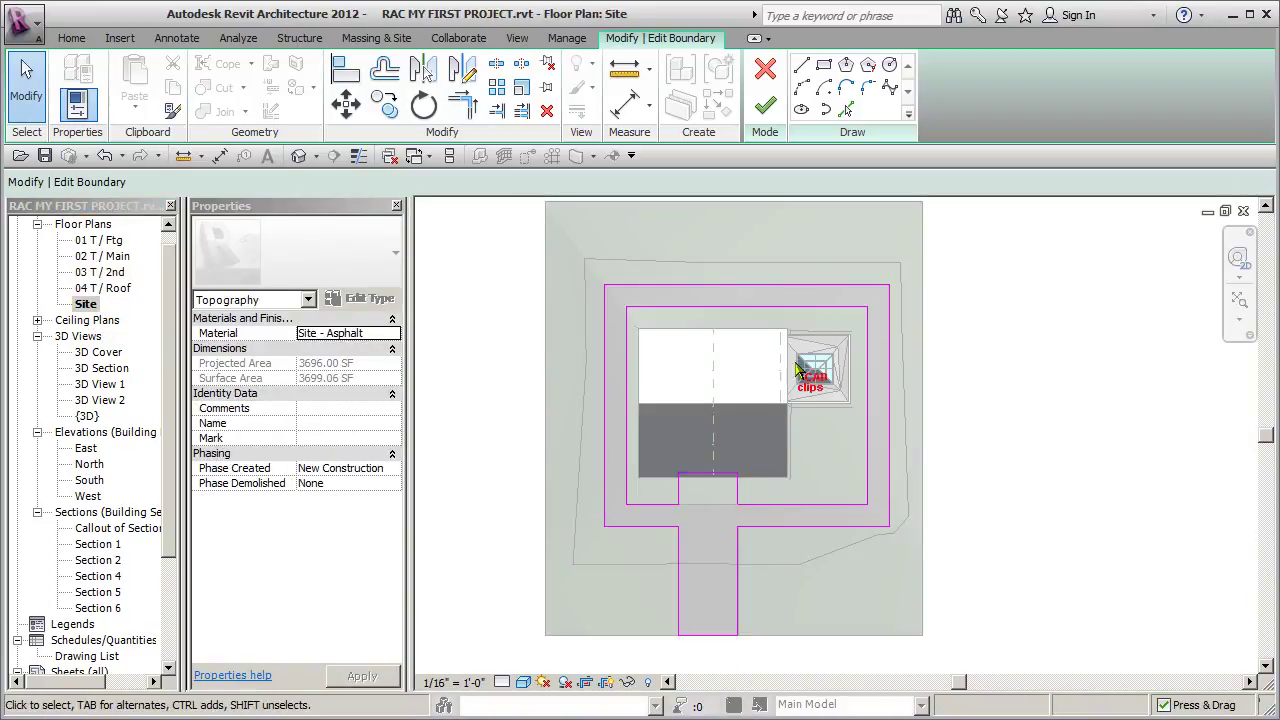
click(765, 105)
click(986, 457)
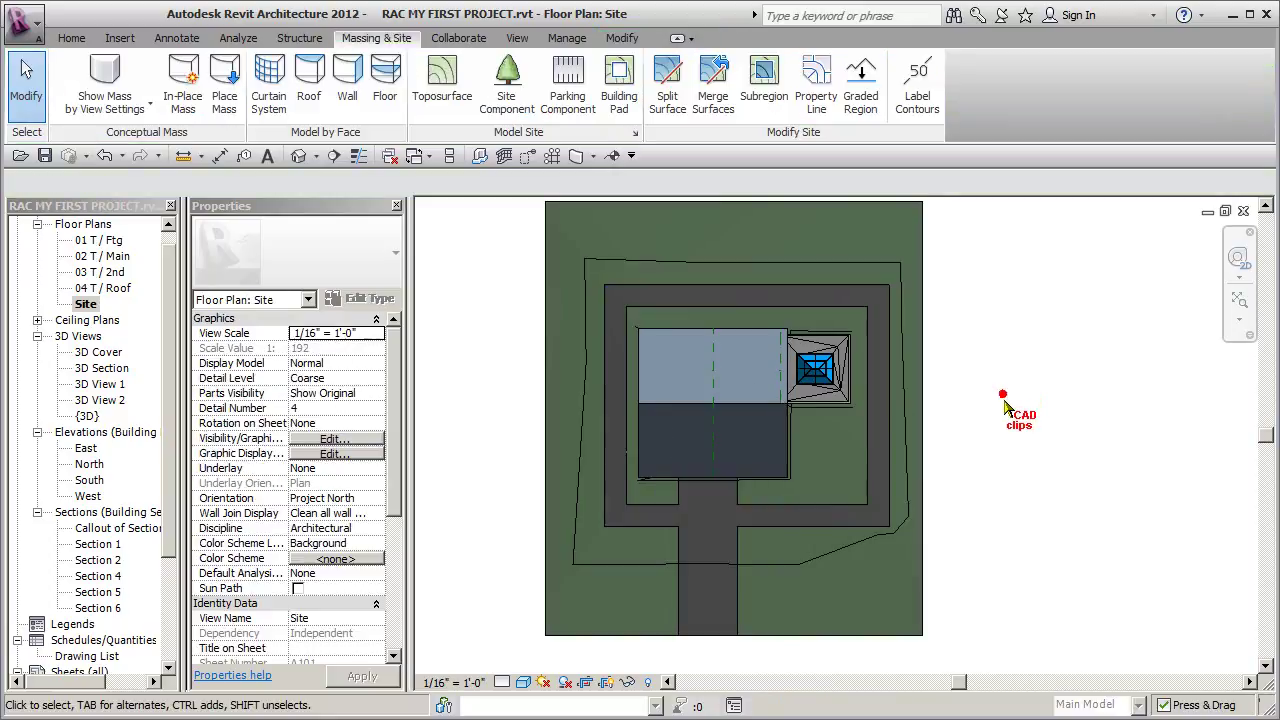
mouse_move(957, 517)
middle_down()
mouse_move(937, 441)
mouse_move(950, 495)
middle_up()
scroll(699, 544, up, 1)
middle_drag(699, 545, 685, 563)
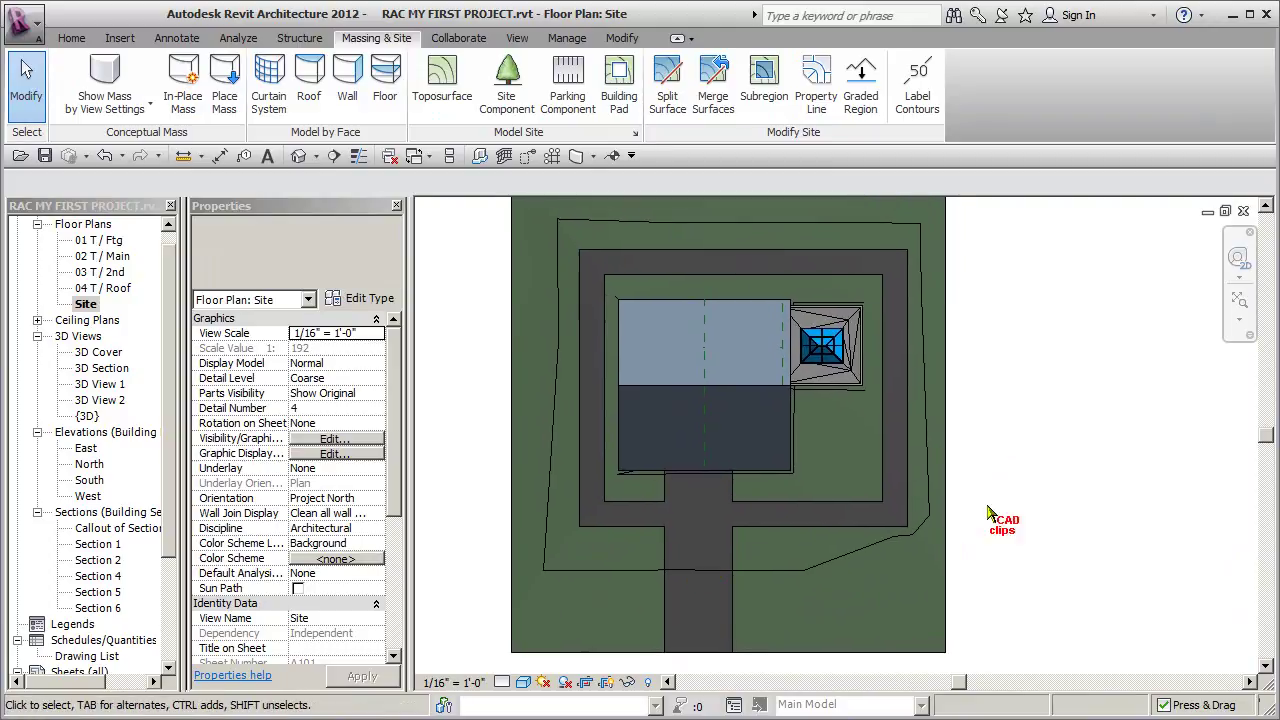